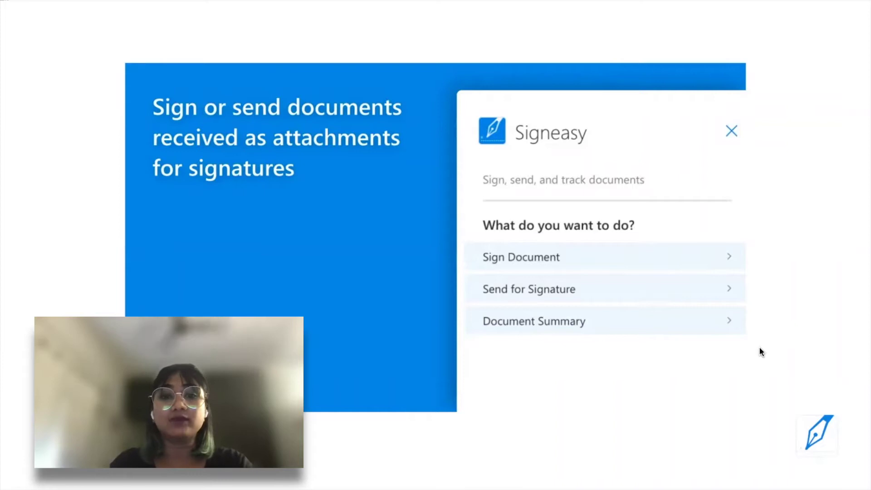
Advance through the remaining slides of the Signeasy presentation.
{"action": "key", "text": "Right"}
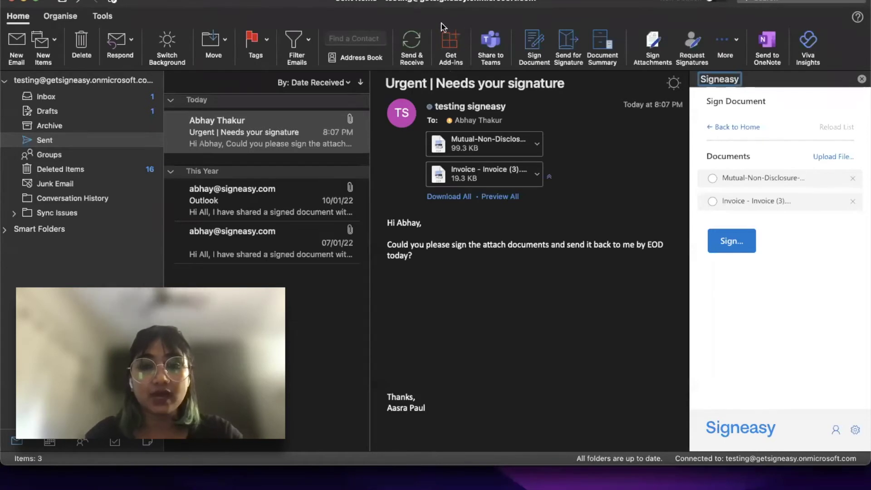
Open the AppSource store of Outlook add-ins from Get Add-ins on the Home ribbon.
{"action": "left_click", "coordinate": [454, 43]}
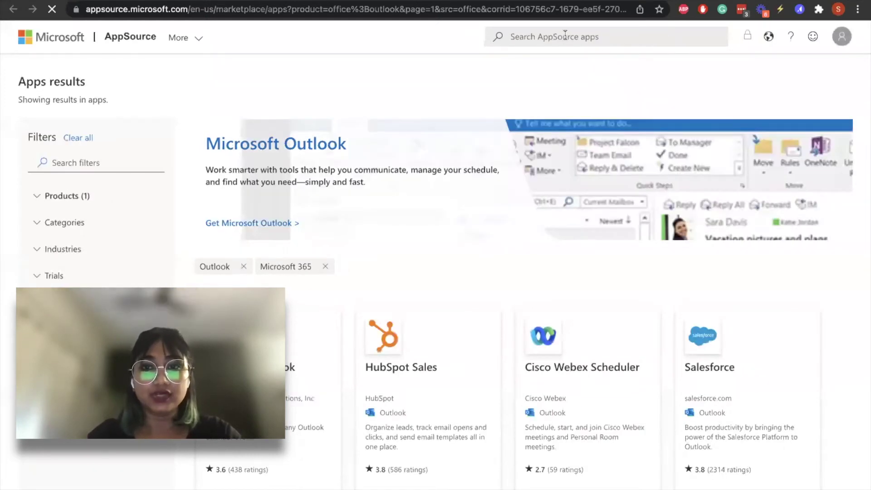
Search 'signeasy', start getting Signeasy for Outlook, keep India as country, then dismiss the signup form.
{"action": "left_click", "coordinate": [540, 37]}
{"action": "type", "text": "sig"}
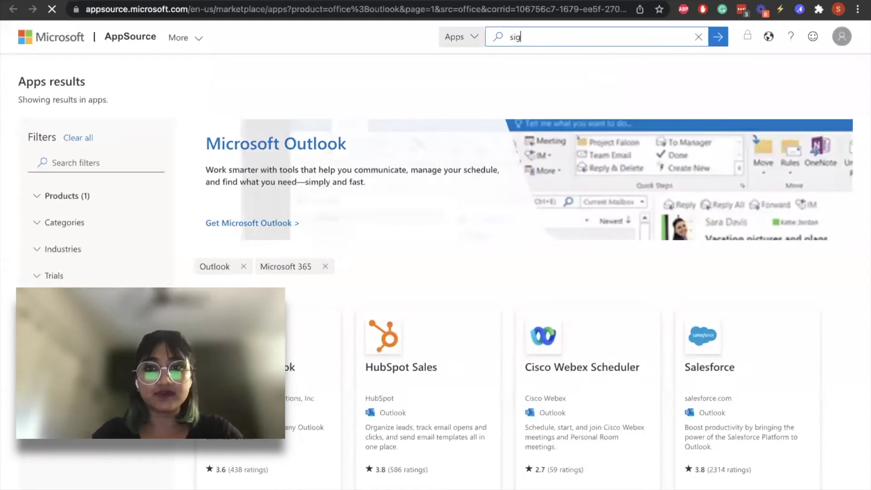
{"action": "type", "text": "neasy"}
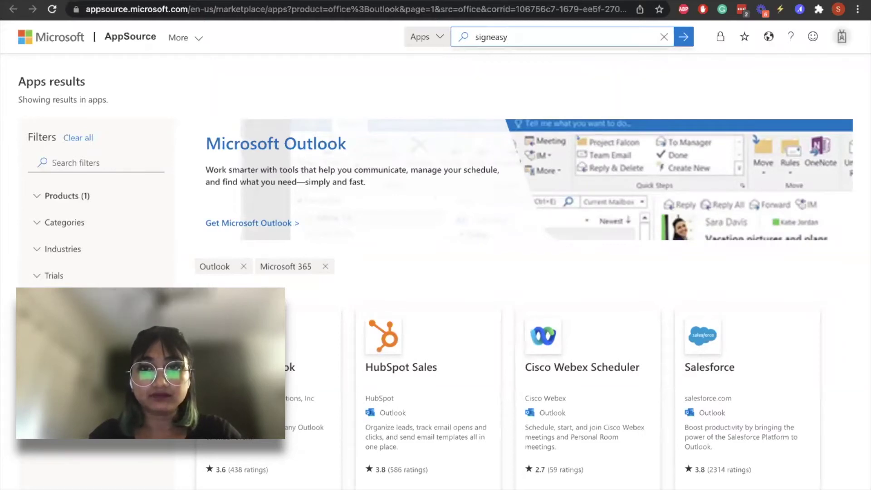
{"action": "left_click", "coordinate": [533, 99]}
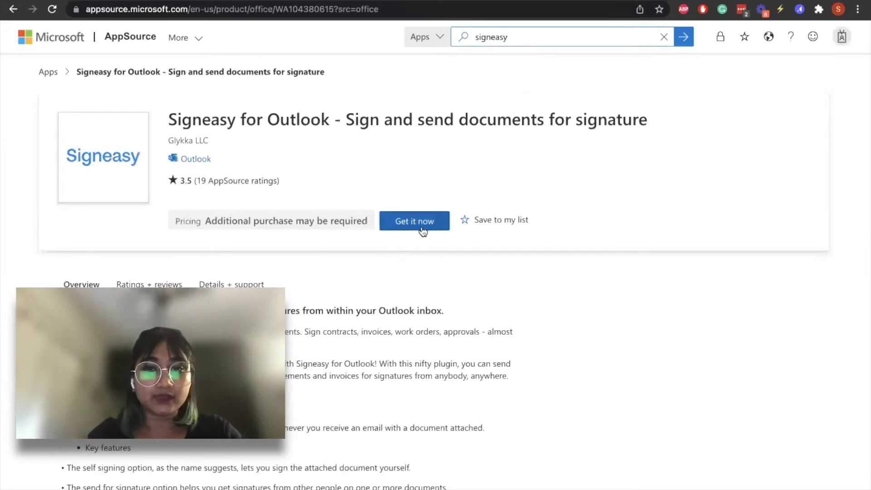
{"action": "left_click", "coordinate": [423, 227]}
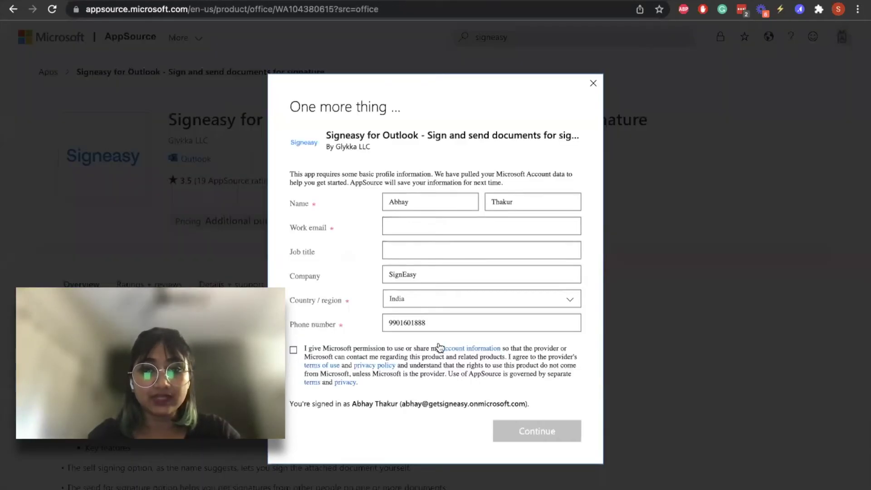
{"action": "left_click", "coordinate": [477, 300]}
{"action": "left_click", "coordinate": [596, 87]}
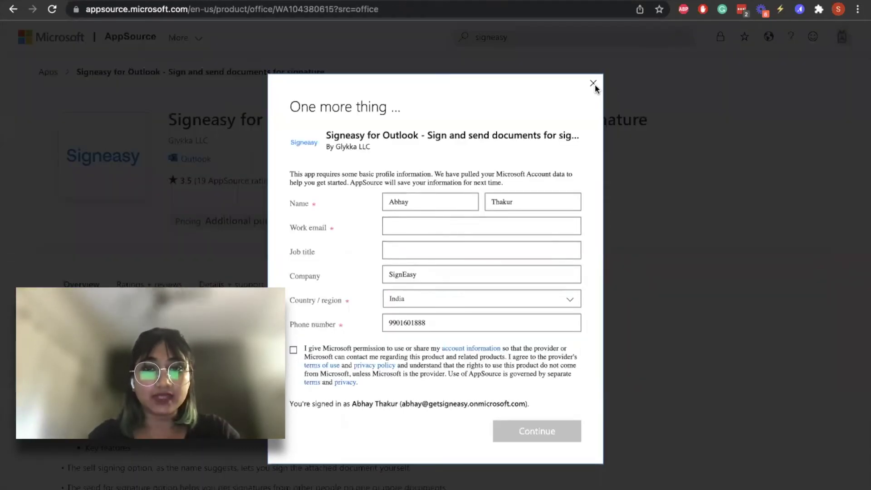
{"action": "left_click", "coordinate": [594, 83]}
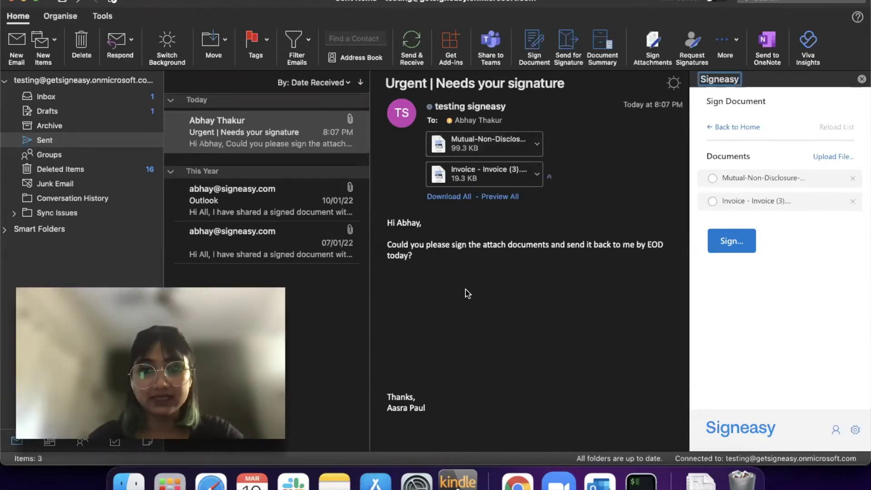
Select the urgent signature email, highlight its request paragraph, and return Signeasy to its home menu.
{"action": "left_click", "coordinate": [466, 289]}
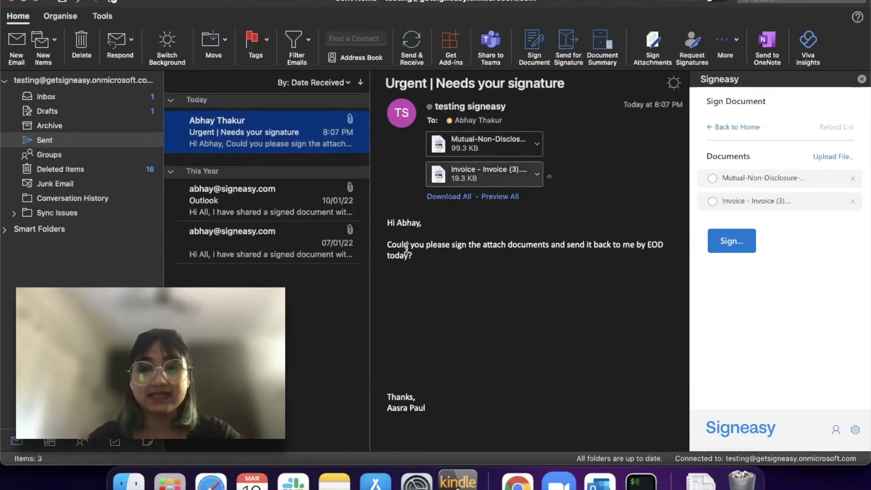
{"action": "left_click", "coordinate": [447, 277]}
{"action": "triple_click", "coordinate": [446, 278]}
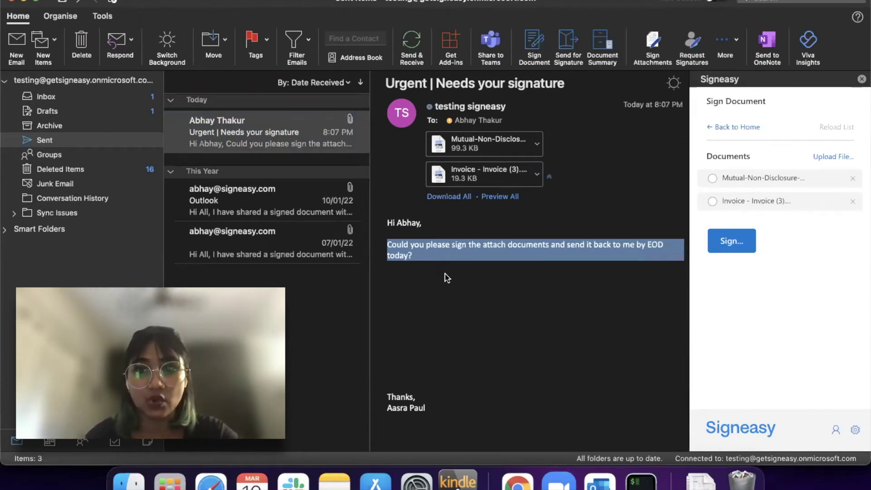
{"action": "left_click", "coordinate": [733, 126]}
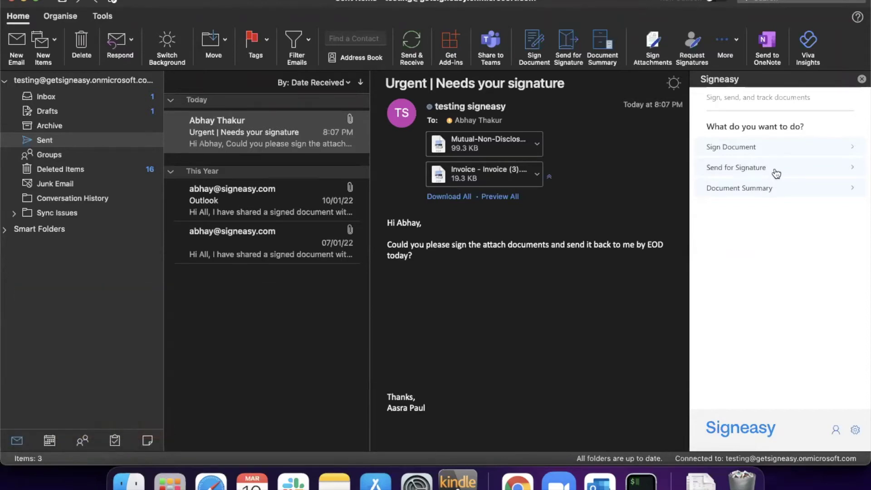
In Send for Signature, tick both the NDA and invoice attachments and cancel the extra file upload.
{"action": "left_click", "coordinate": [774, 171]}
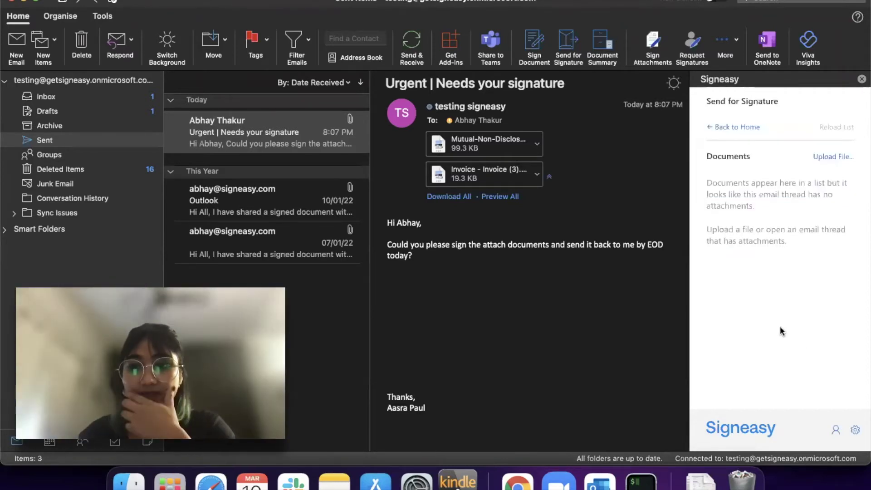
{"action": "scroll", "coordinate": [759, 247], "scroll_direction": "down", "scroll_amount": 1}
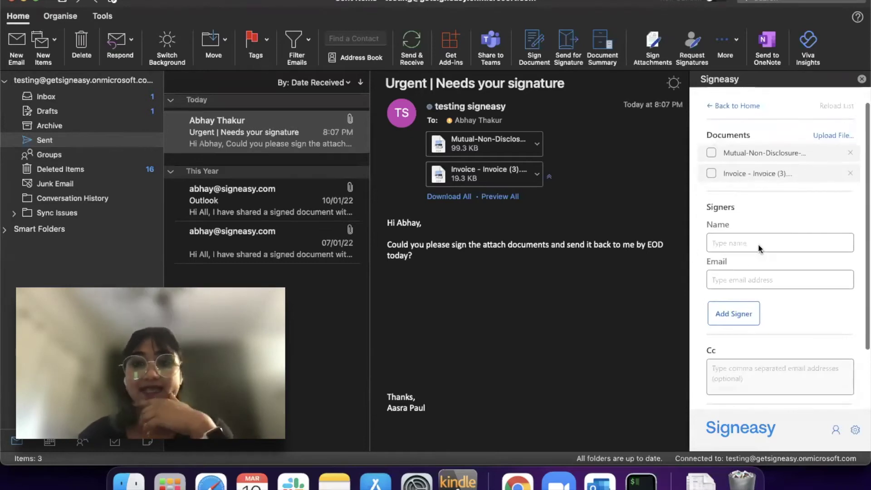
{"action": "scroll", "coordinate": [759, 244], "scroll_direction": "up", "scroll_amount": 1}
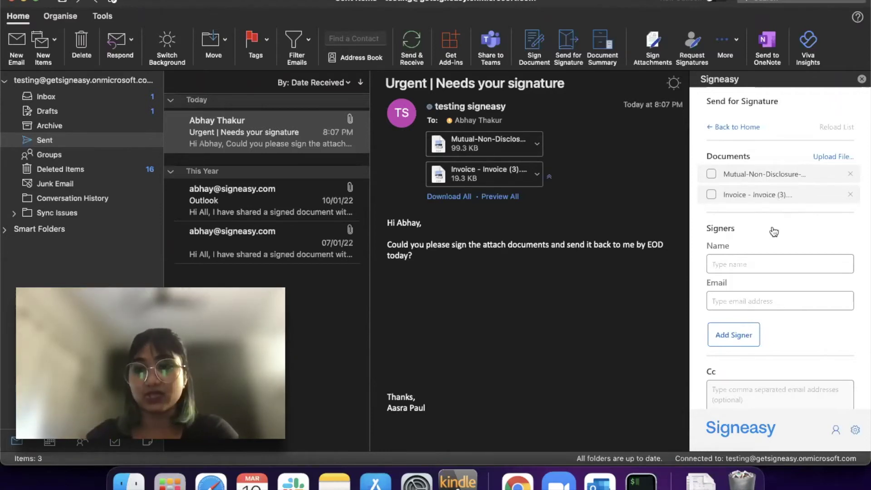
{"action": "left_click", "coordinate": [711, 174]}
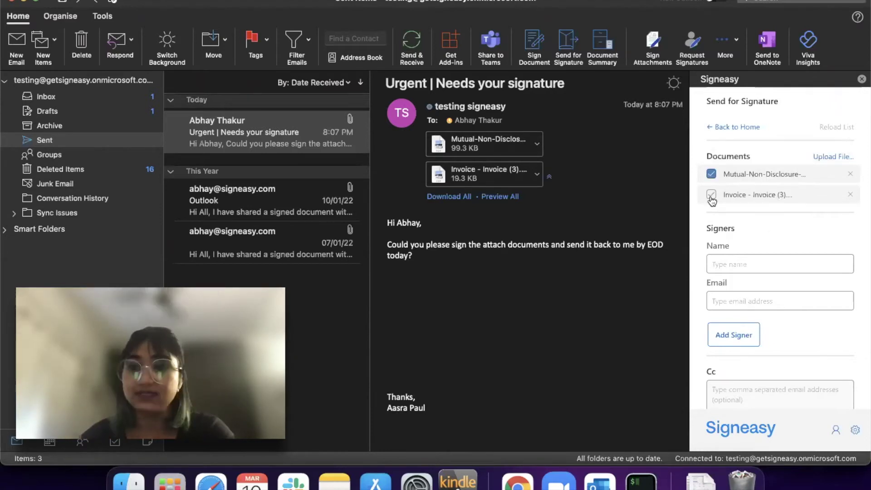
{"action": "left_click", "coordinate": [712, 196]}
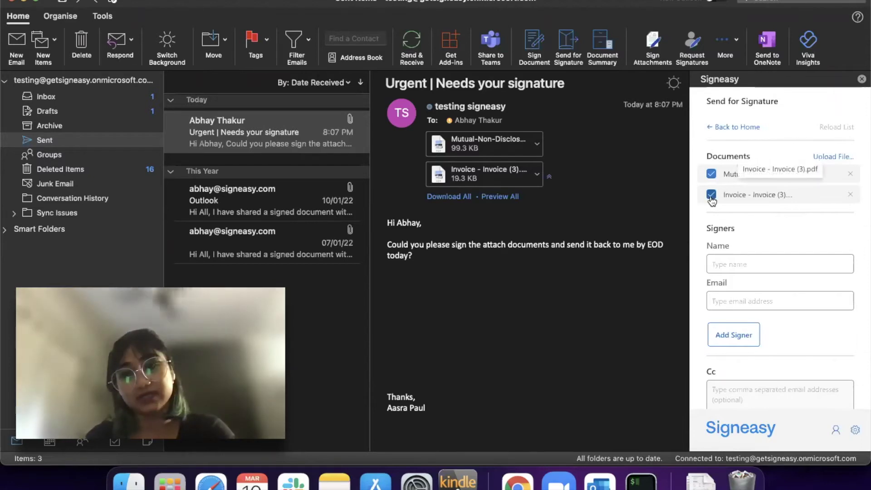
{"action": "left_click", "coordinate": [712, 200]}
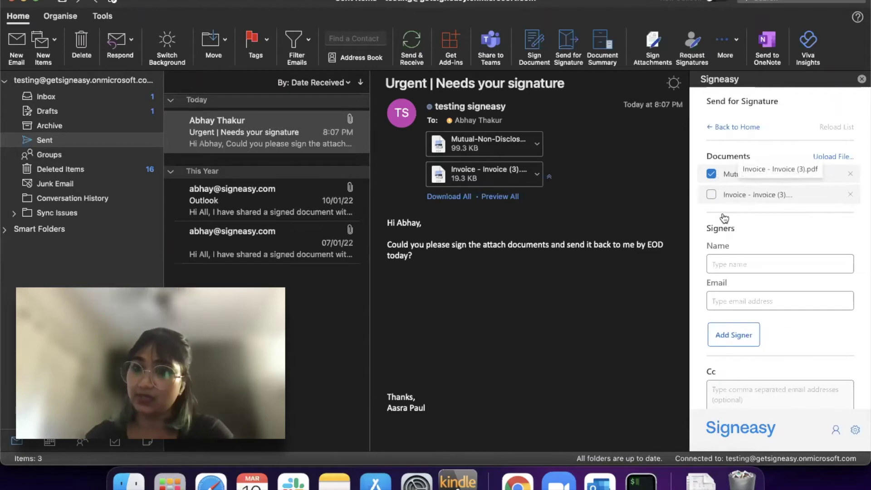
{"action": "left_click", "coordinate": [711, 196]}
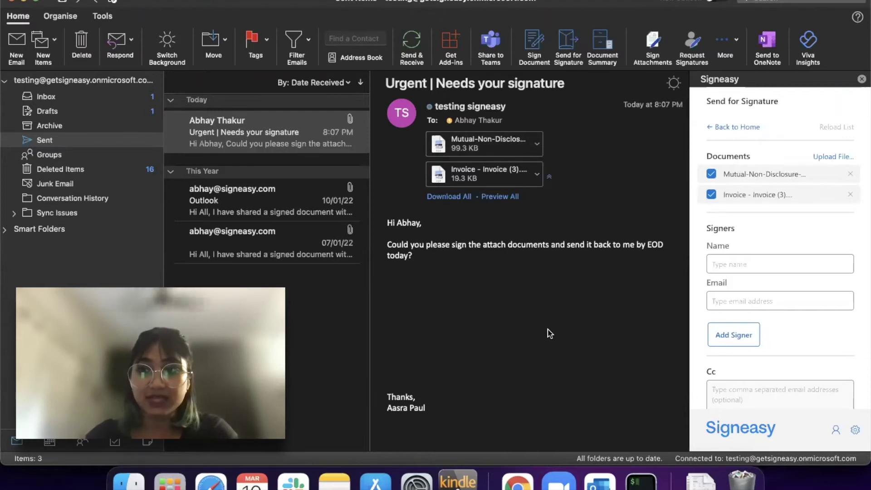
{"action": "left_click", "coordinate": [831, 160]}
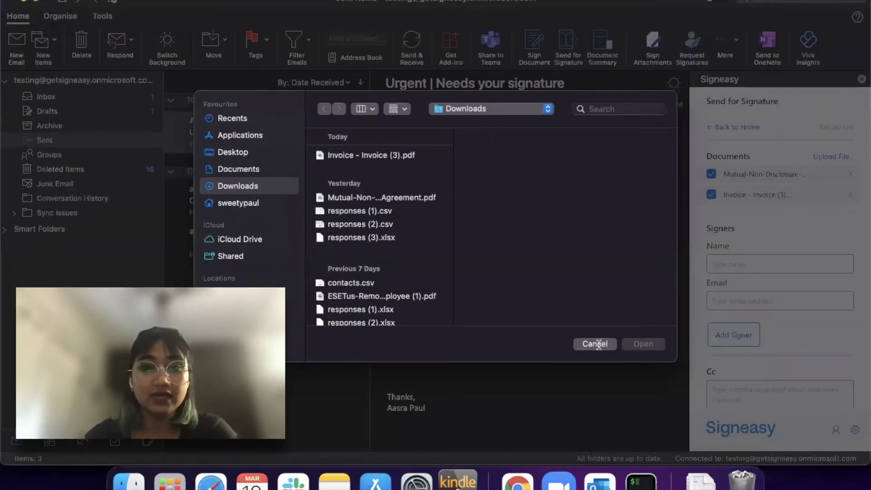
{"action": "left_click", "coordinate": [590, 344]}
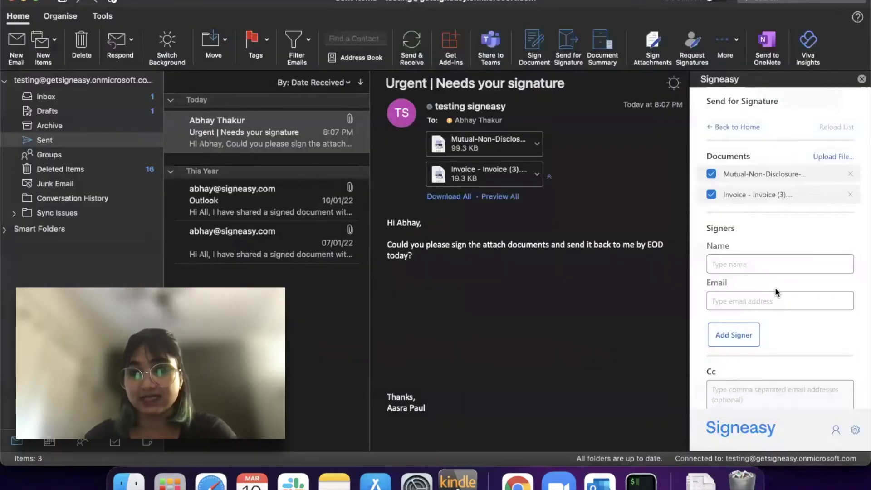
{"action": "scroll", "coordinate": [775, 287], "scroll_direction": "down", "scroll_amount": 2}
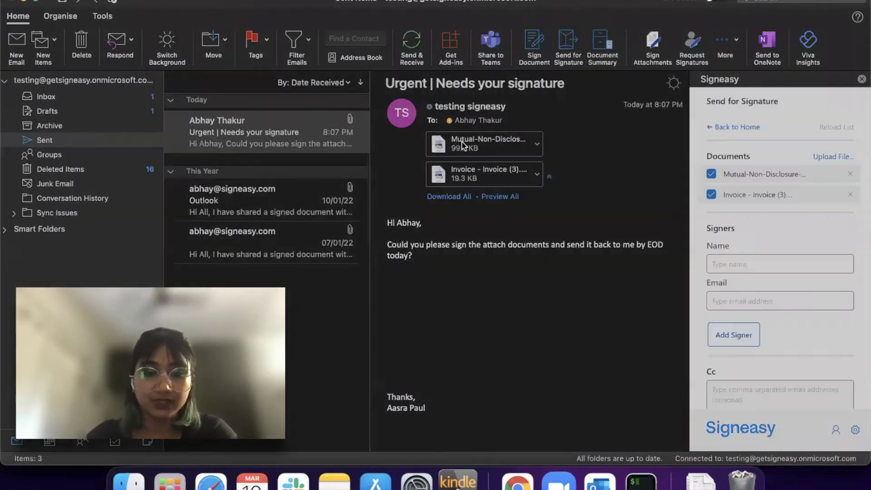
Add the first signer with their name and e-mail address.
{"action": "left_click", "coordinate": [772, 239]}
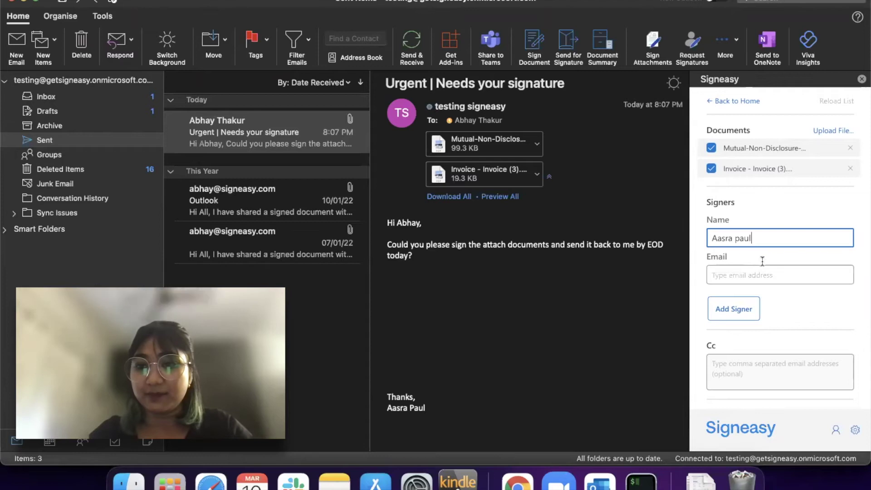
{"action": "left_click", "coordinate": [740, 274]}
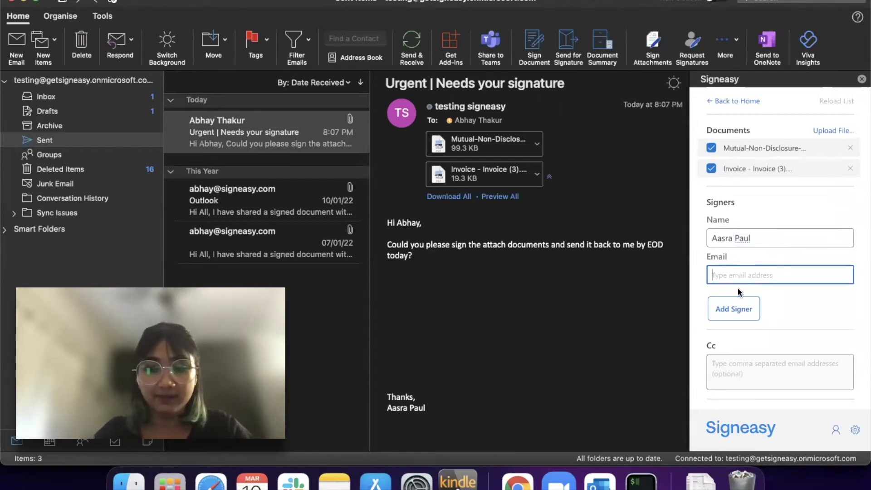
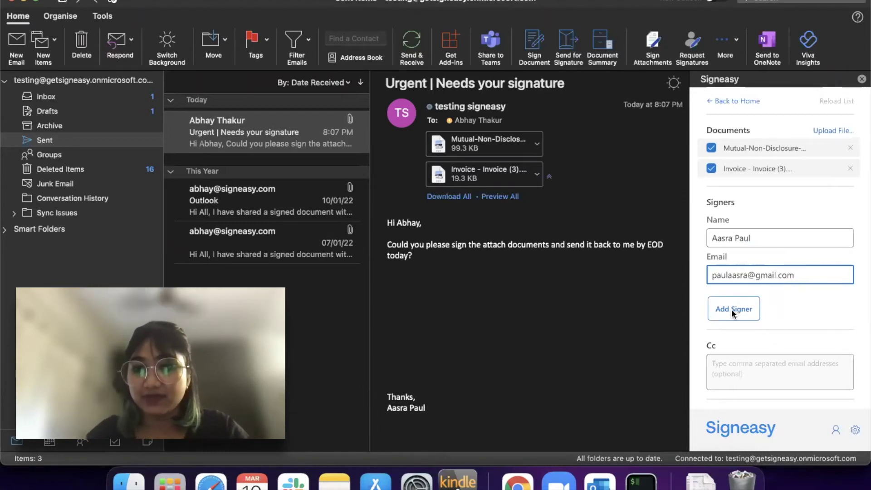
{"action": "left_click", "coordinate": [732, 309]}
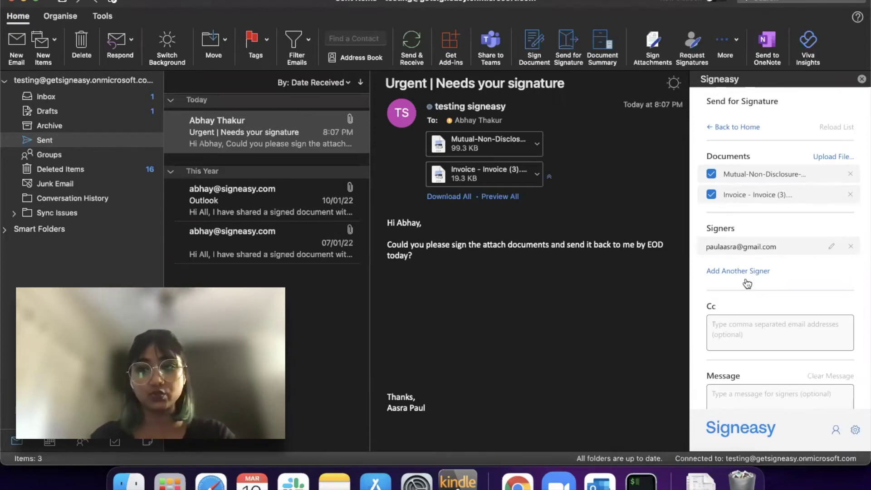
Add a second signer with name and e-mail, and turn on Set signing order.
{"action": "left_click", "coordinate": [745, 273]}
{"action": "left_click", "coordinate": [745, 280]}
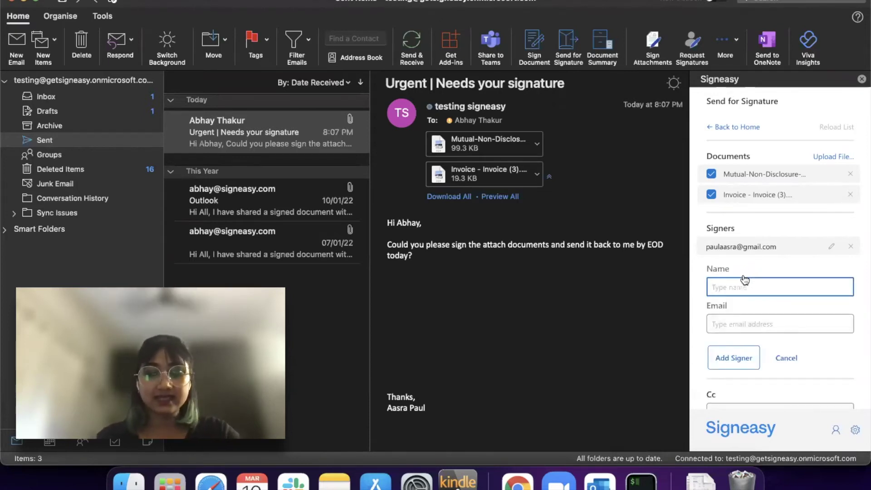
{"action": "type", "text": "Nih"}
{"action": "key", "text": "BackSpace"}
{"action": "key", "text": "BackSpace"}
{"action": "key", "text": "BackSpace"}
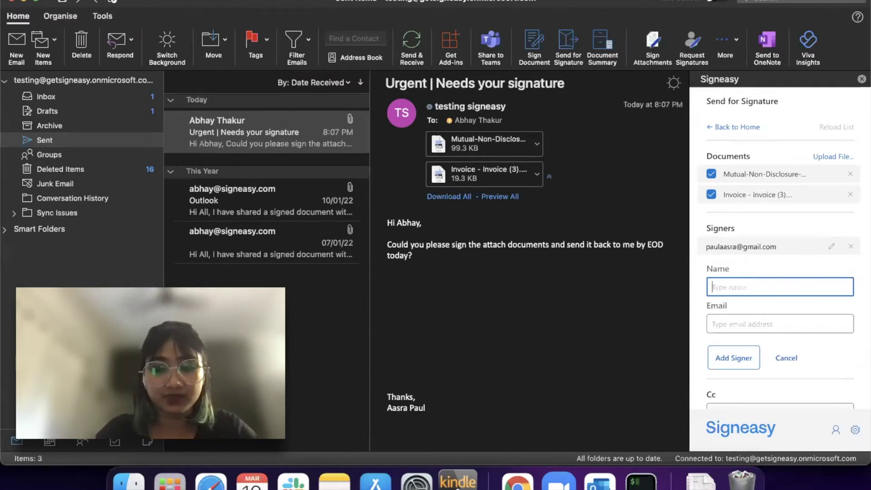
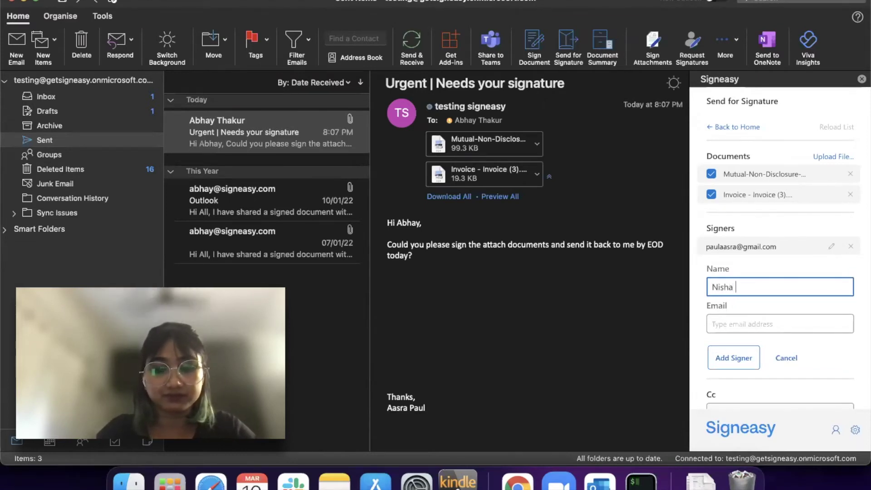
{"action": "left_click", "coordinate": [780, 323]}
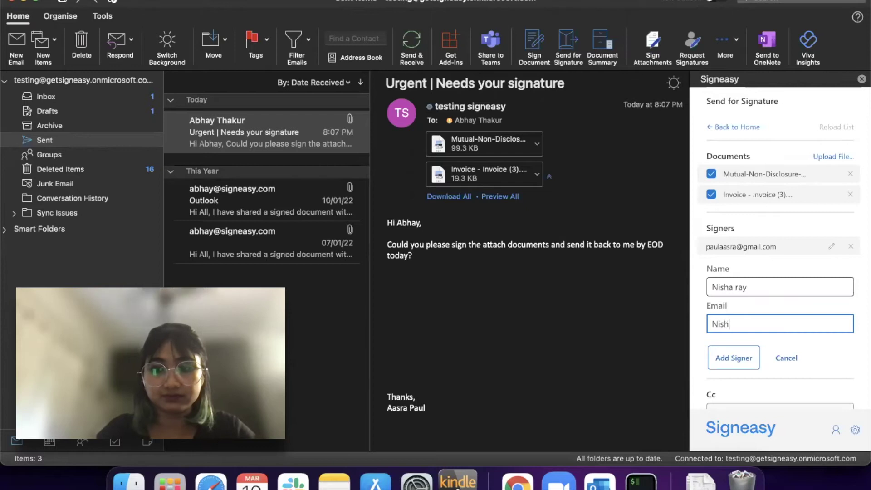
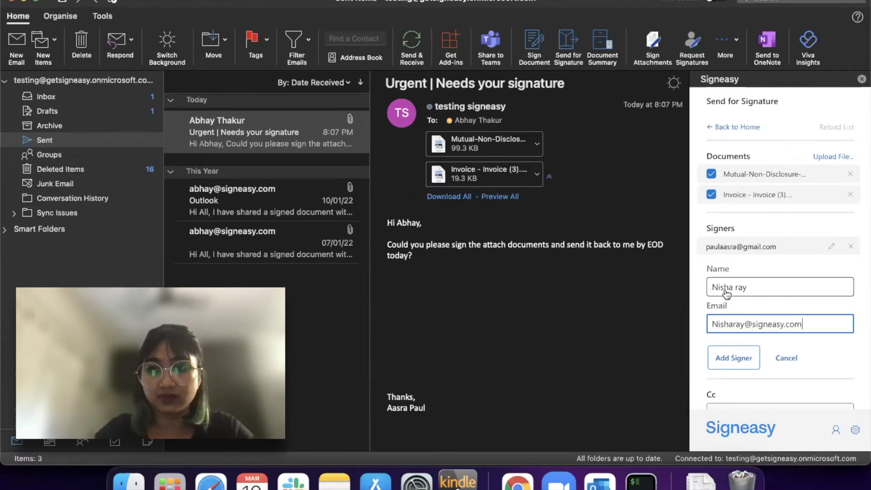
{"action": "left_click", "coordinate": [736, 359]}
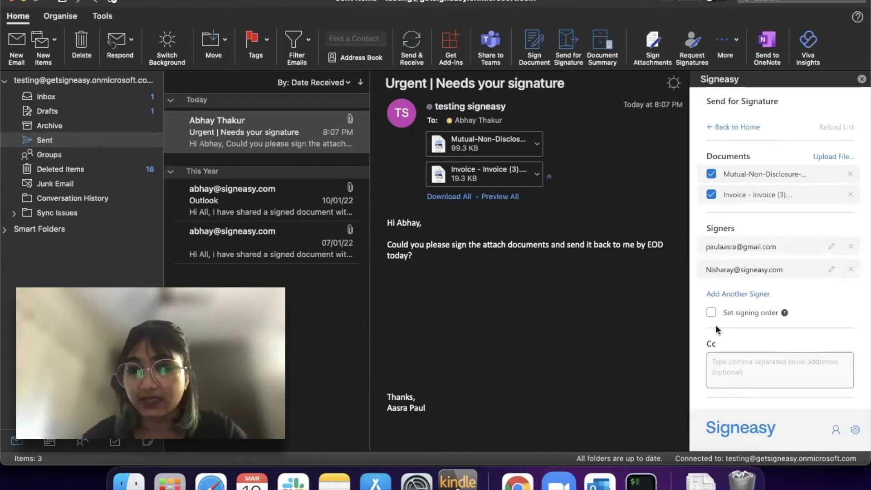
{"action": "left_click", "coordinate": [712, 312]}
Move the newly added signer to position 1 in the signing order.
{"action": "left_click_drag", "start_coordinate": [712, 246], "coordinate": [712, 284]}
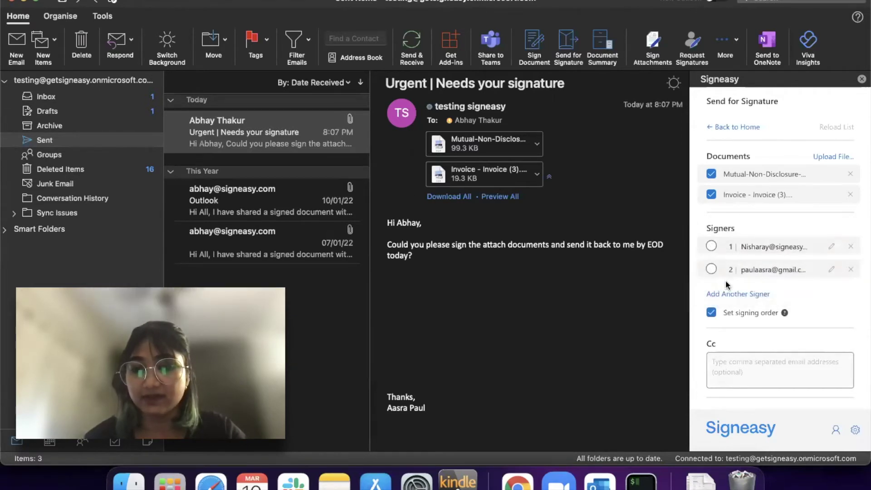
{"action": "scroll", "coordinate": [719, 349], "scroll_direction": "down", "scroll_amount": 3}
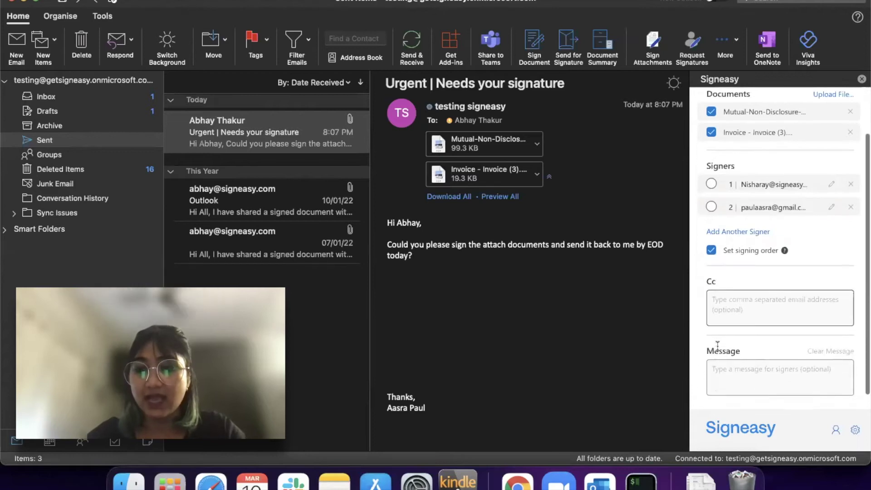
{"action": "scroll", "coordinate": [718, 345], "scroll_direction": "down", "scroll_amount": 3}
{"action": "left_click", "coordinate": [736, 255]}
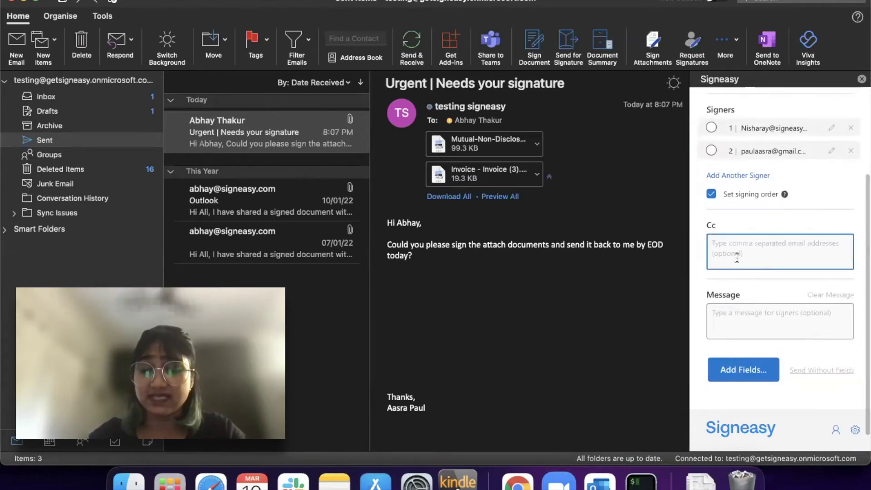
Write the signer message "Please sign this documents by Friday.".
{"action": "left_click", "coordinate": [746, 323]}
{"action": "scroll", "coordinate": [746, 324], "scroll_direction": "down", "scroll_amount": 1}
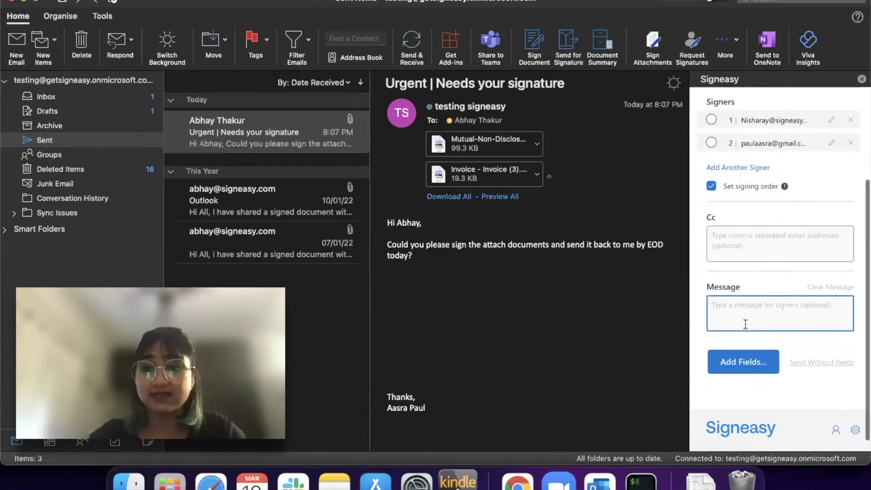
{"action": "type", "text": "Pleas"}
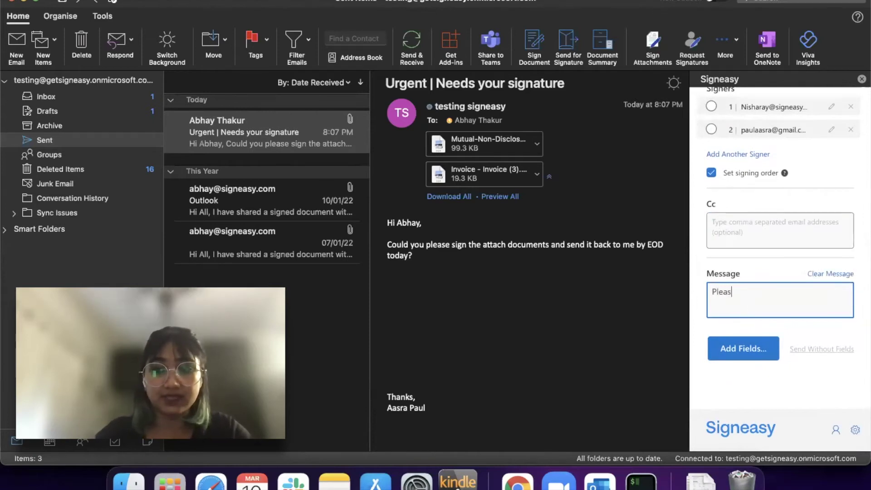
{"action": "type", "text": "e get th"}
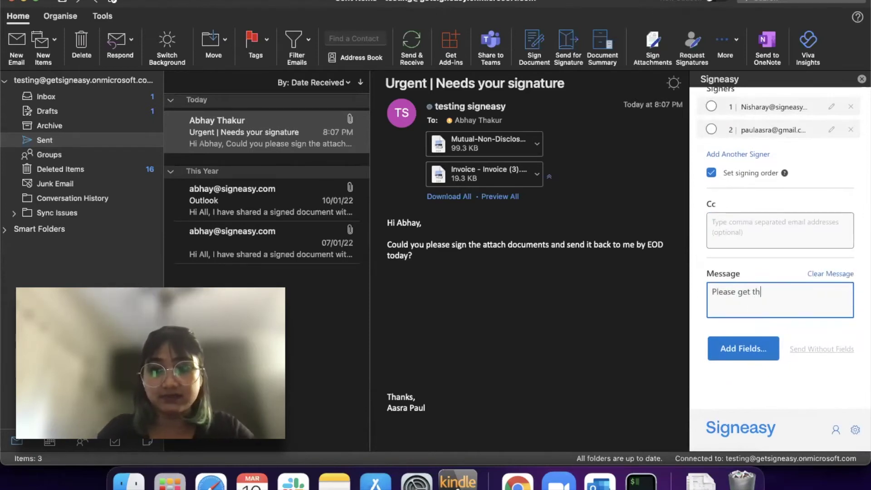
{"action": "key", "text": "BackSpace"}
{"action": "key", "text": "BackSpace"}
{"action": "key", "text": "BackSpace"}
{"action": "key", "text": "BackSpace"}
{"action": "key", "text": "BackSpace"}
{"action": "key", "text": "BackSpace"}
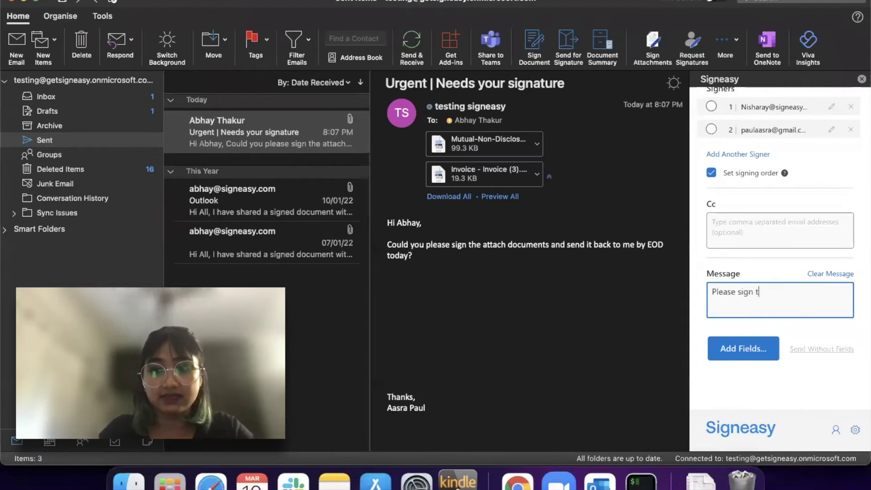
{"action": "type", "text": "cuments"}
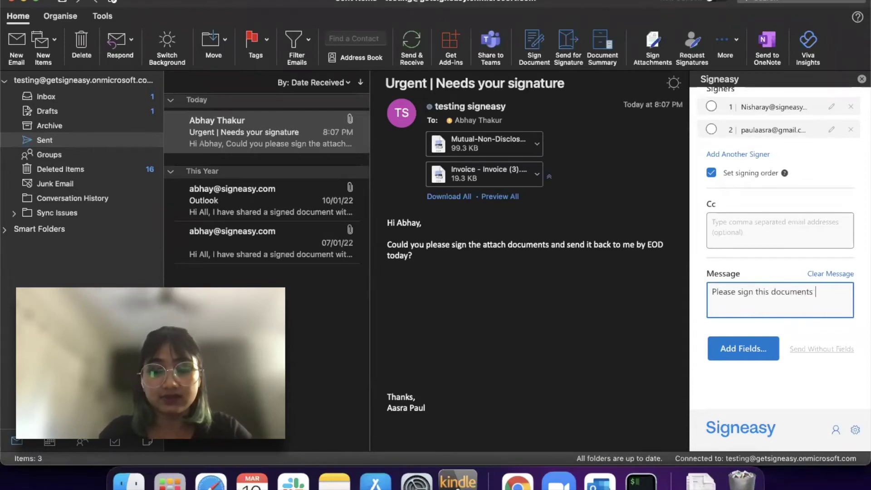
{"action": "type", "text": " by Freday"}
{"action": "key", "text": "BackSpace"}
{"action": "key", "text": "BackSpace"}
{"action": "key", "text": "BackSpace"}
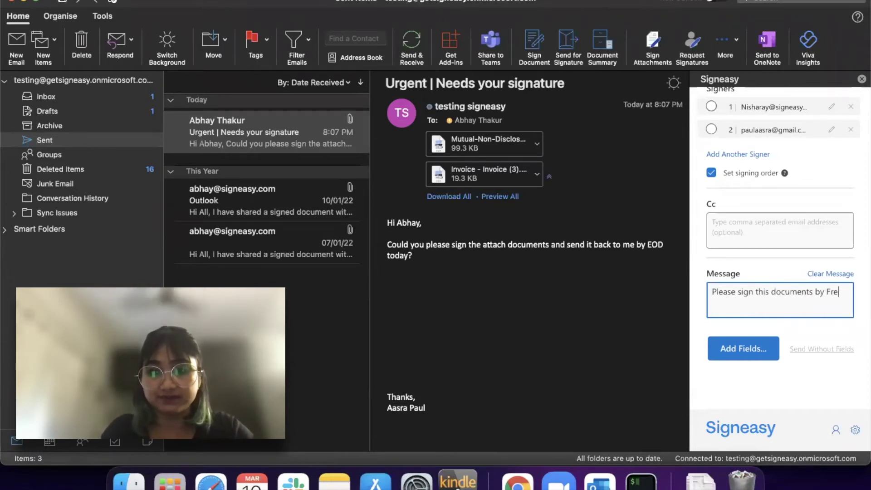
{"action": "type", "text": "ida"}
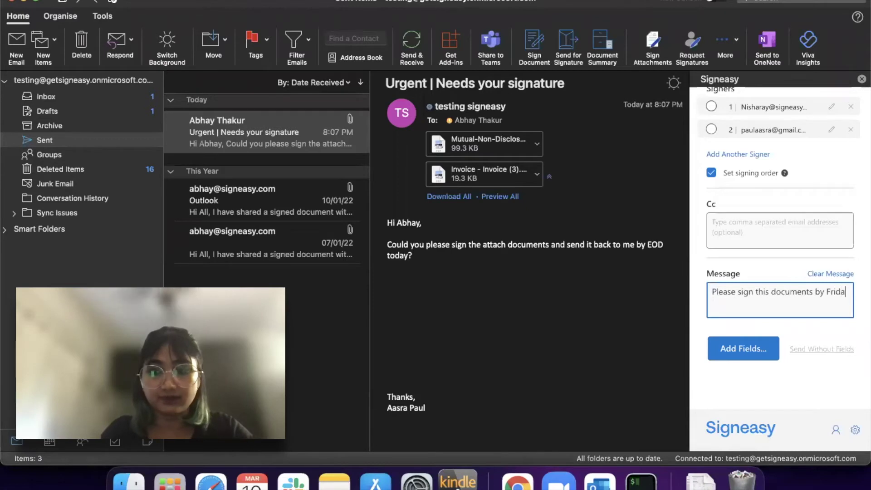
{"action": "type", "text": "y."}
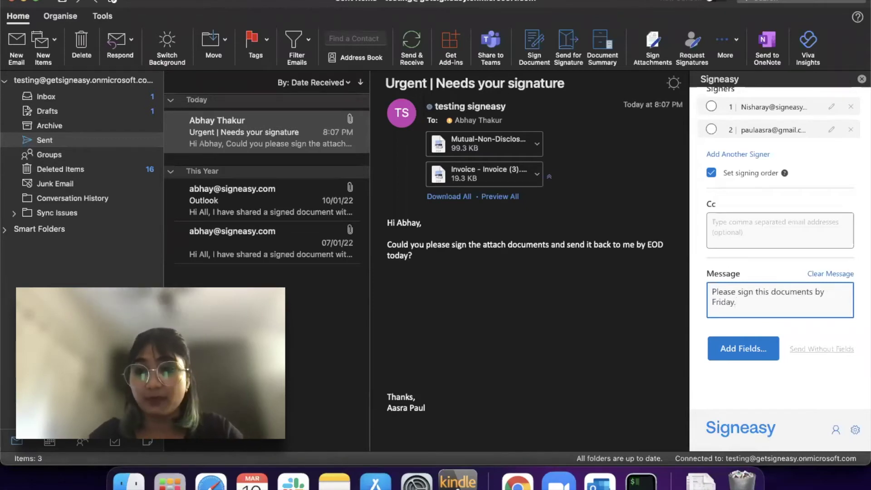
Finish the message and open the Add Fields editor on the Mutual Non-Disclosure Agreement.
{"action": "left_click", "coordinate": [737, 351]}
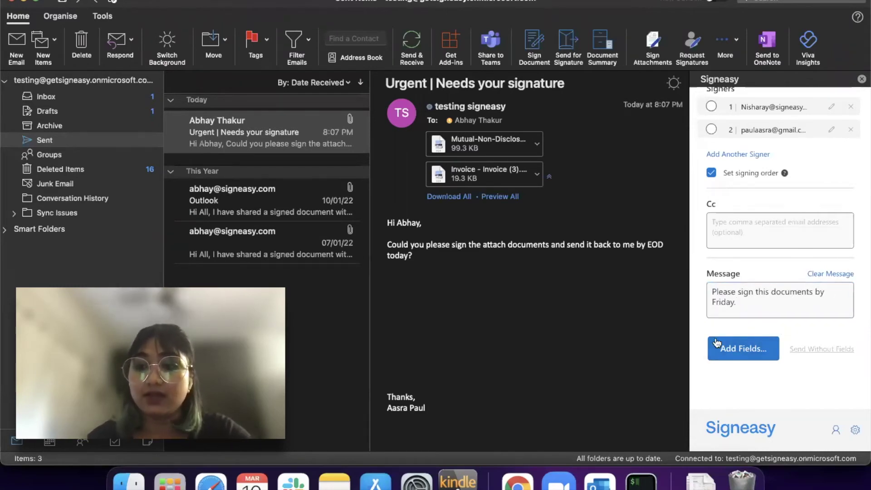
{"action": "left_click", "coordinate": [722, 349]}
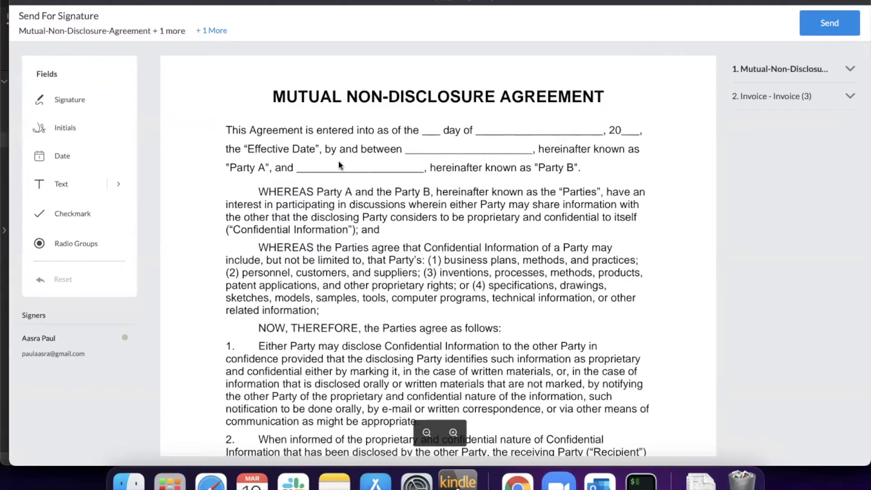
Place a Signature field after "day of" and a Date field after Party A on the NDA.
{"action": "scroll", "coordinate": [300, 200], "scroll_direction": "down", "scroll_amount": 3}
{"action": "scroll", "coordinate": [281, 204], "scroll_direction": "up", "scroll_amount": 3}
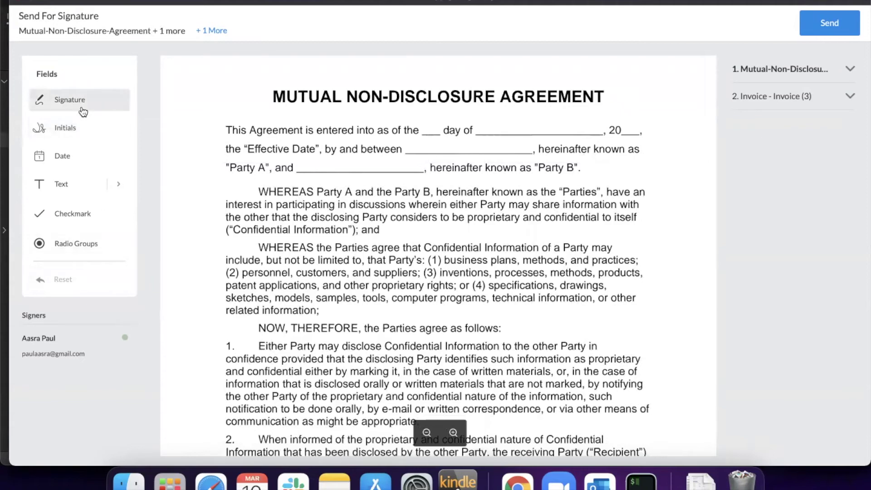
{"action": "mouse_move", "coordinate": [83, 112]}
{"action": "left_mouse_down"}
{"action": "mouse_move", "coordinate": [280, 149]}
{"action": "mouse_move", "coordinate": [91, 101]}
{"action": "mouse_move", "coordinate": [495, 131]}
{"action": "mouse_move", "coordinate": [515, 120]}
{"action": "left_mouse_up"}
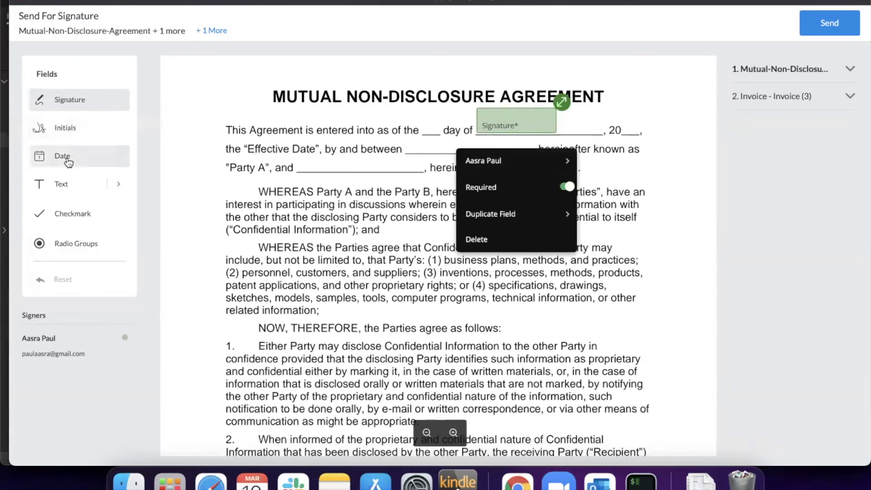
{"action": "left_click_drag", "start_coordinate": [64, 157], "coordinate": [303, 153]}
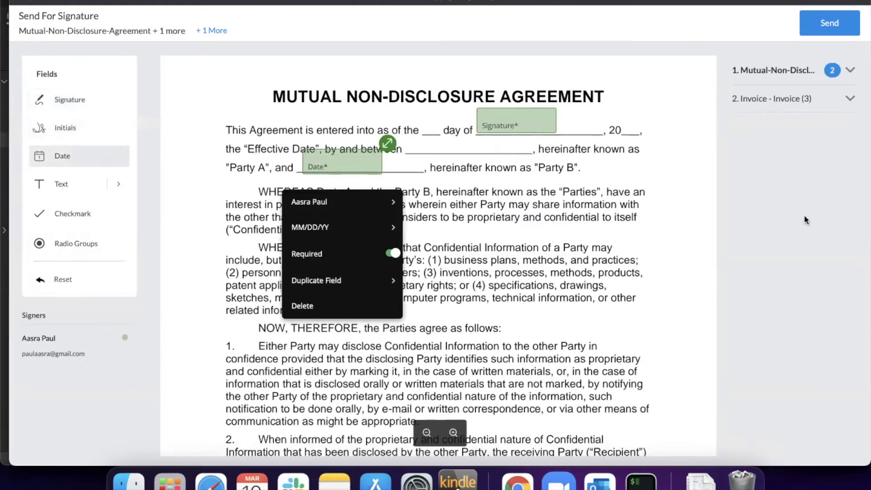
Switch to the Invoice and place a required Date field beside Notes.
{"action": "left_click", "coordinate": [849, 72]}
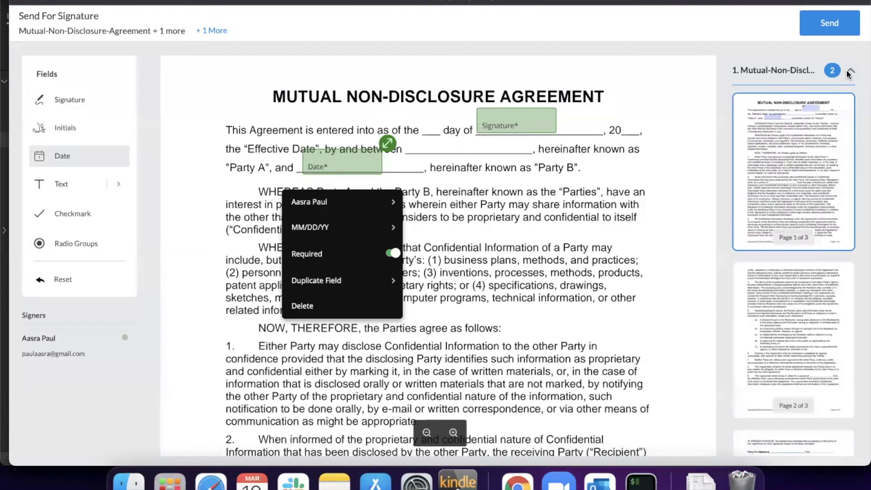
{"action": "left_click", "coordinate": [850, 100]}
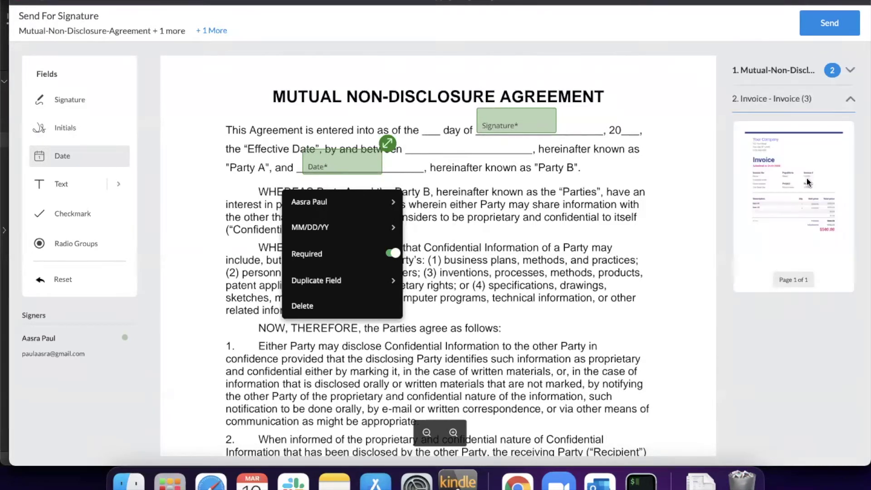
{"action": "left_click", "coordinate": [808, 182]}
{"action": "scroll", "coordinate": [430, 213], "scroll_direction": "down", "scroll_amount": 2}
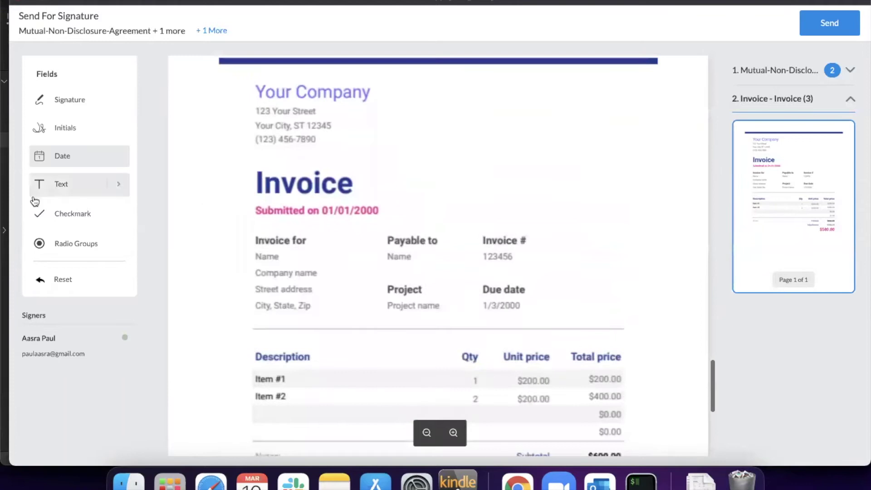
{"action": "left_click_drag", "start_coordinate": [75, 151], "coordinate": [303, 196]}
{"action": "scroll", "coordinate": [302, 296], "scroll_direction": "down", "scroll_amount": 10}
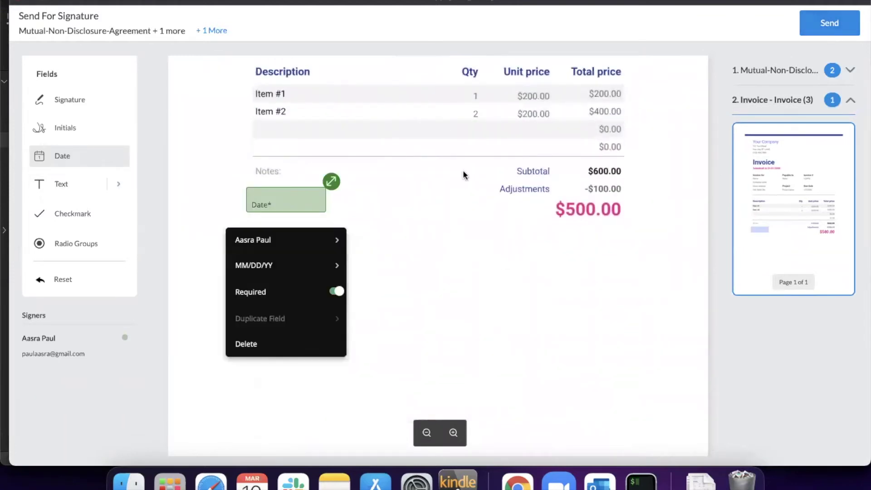
{"action": "scroll", "coordinate": [508, 134], "scroll_direction": "up", "scroll_amount": 6}
{"action": "scroll", "coordinate": [508, 134], "scroll_direction": "up", "scroll_amount": 5}
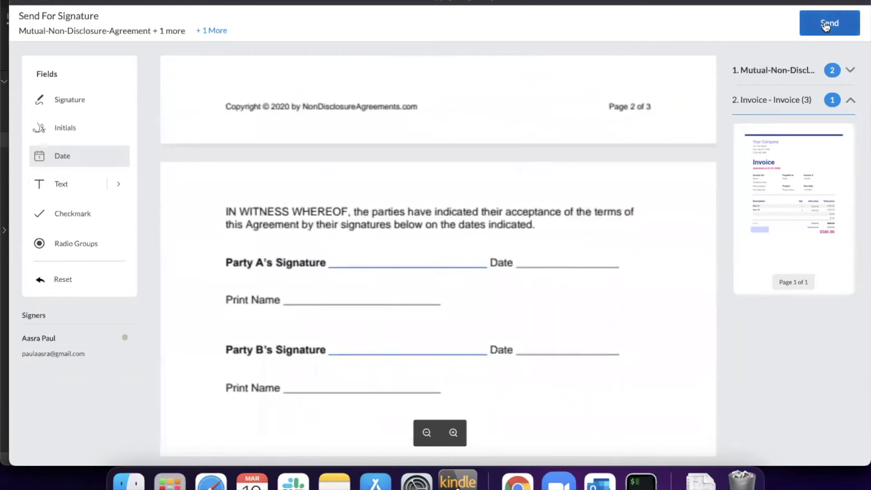
Send the NDA and invoice for signature, then send a reminder for the pending NDA.
{"action": "left_click", "coordinate": [826, 27]}
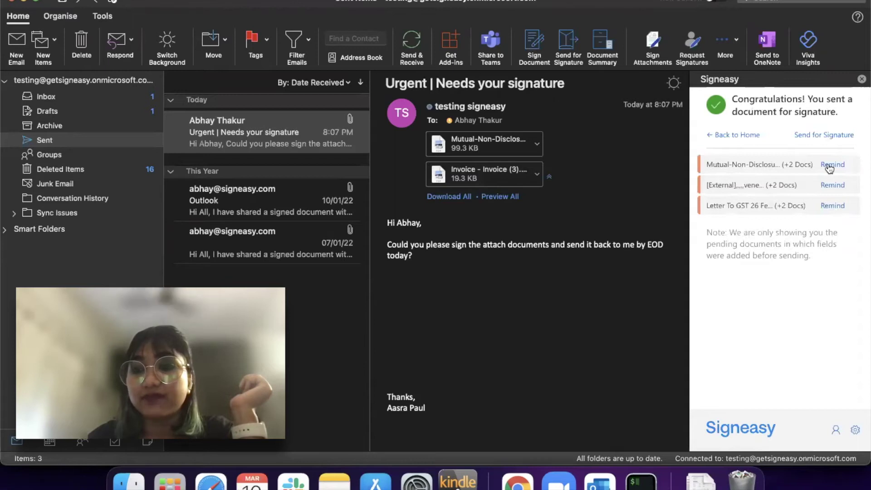
{"action": "left_click", "coordinate": [829, 165]}
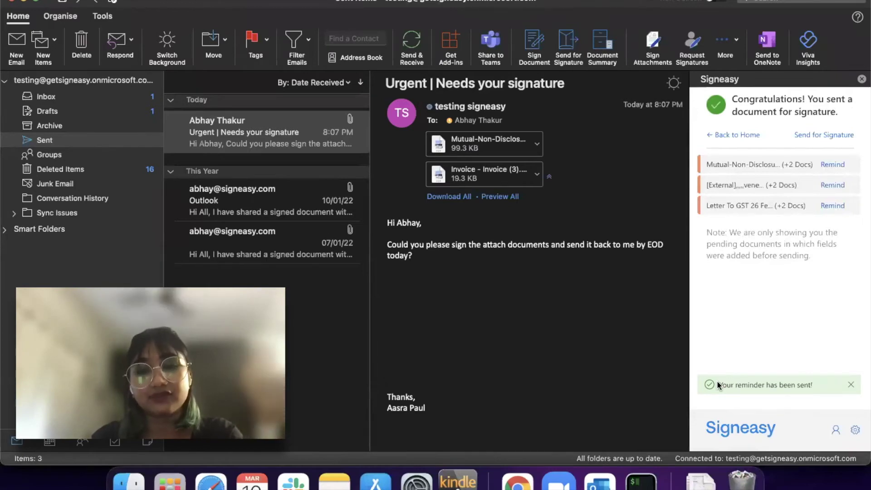
Share the first completed '100 plus pages' PDF from Signeasy's Document Summary into a new email.
{"action": "left_click", "coordinate": [722, 137]}
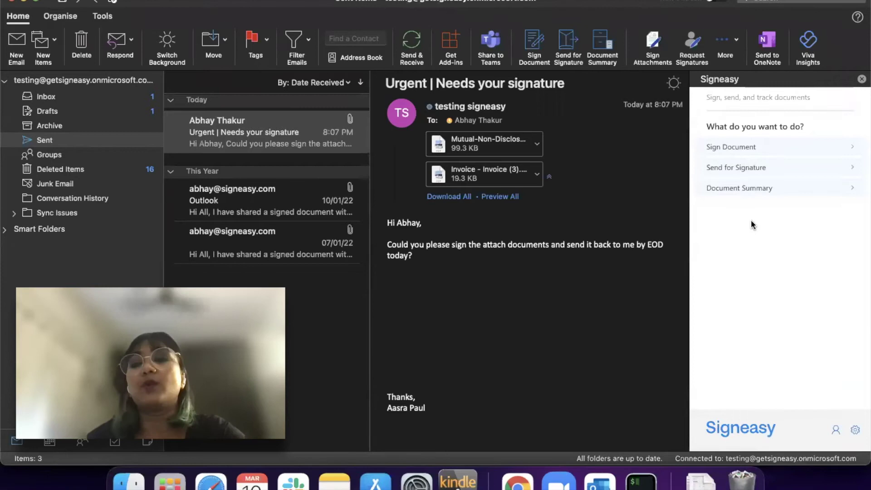
{"action": "left_click", "coordinate": [754, 190]}
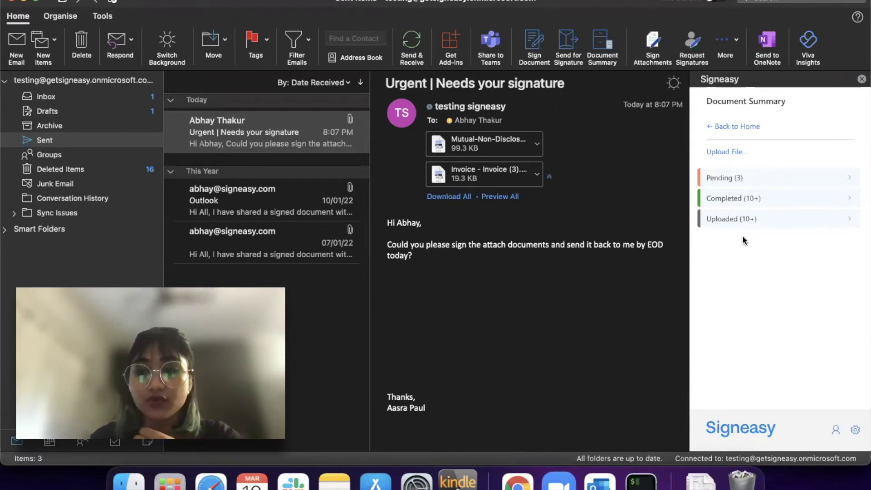
{"action": "left_click", "coordinate": [747, 200]}
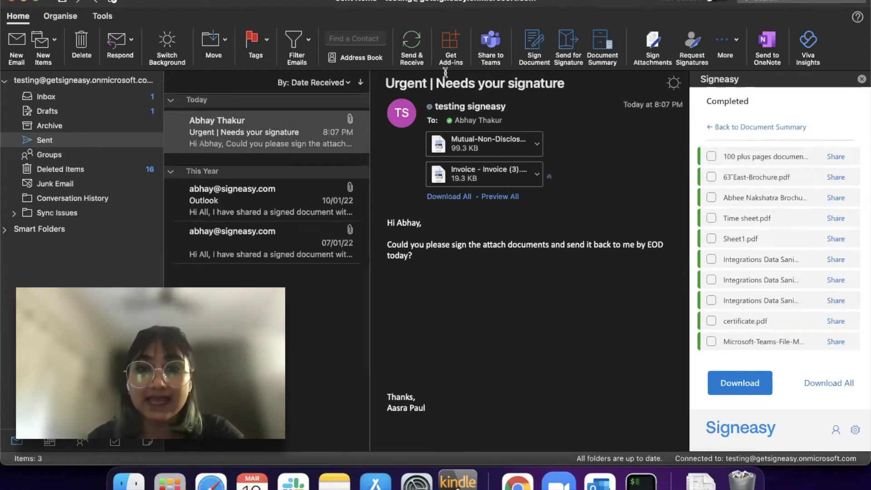
{"action": "left_click", "coordinate": [838, 157]}
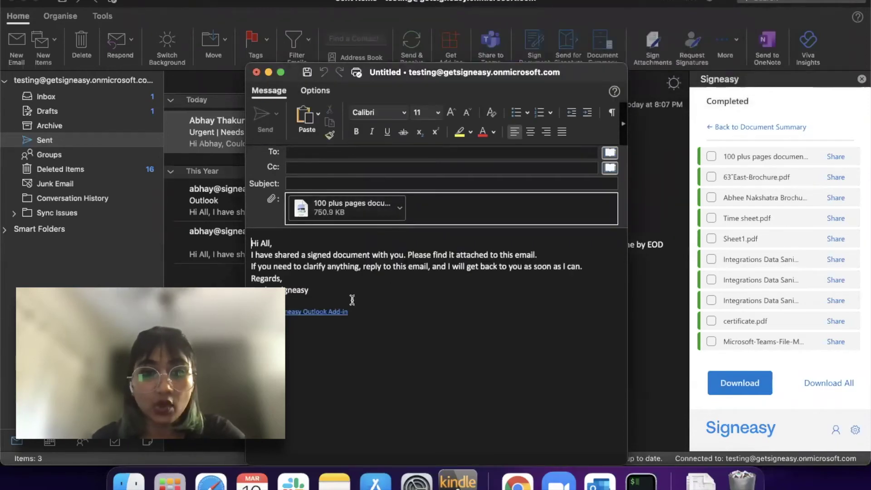
Clear the body text selection and address the email to the recipient's e-mail address.
{"action": "left_click_drag", "start_coordinate": [320, 295], "coordinate": [252, 242]}
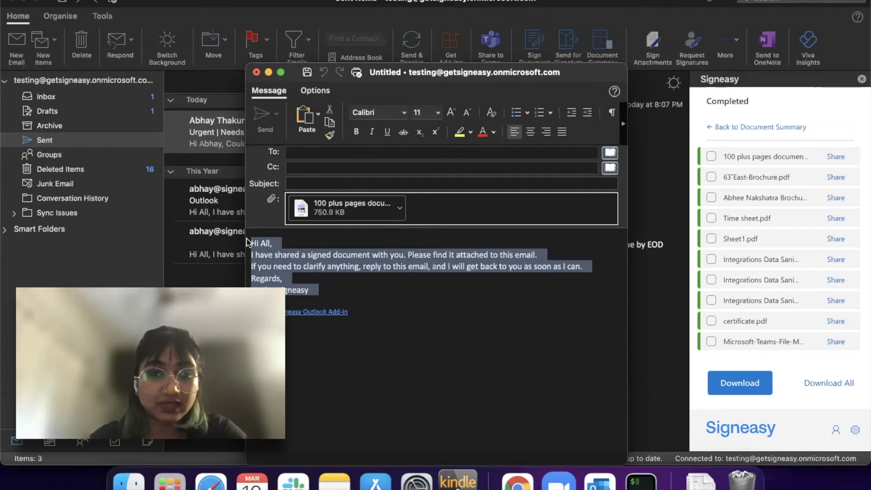
{"action": "left_click", "coordinate": [278, 255]}
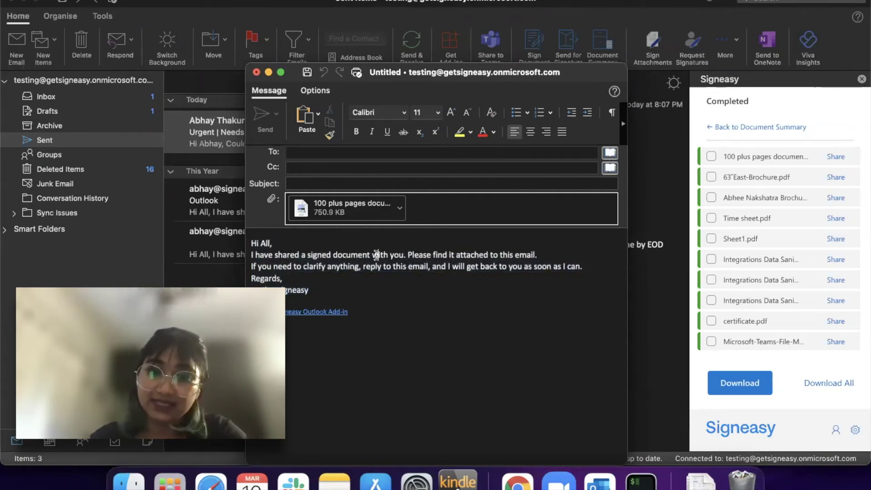
{"action": "key", "text": "super+a"}
{"action": "left_click", "coordinate": [376, 281]}
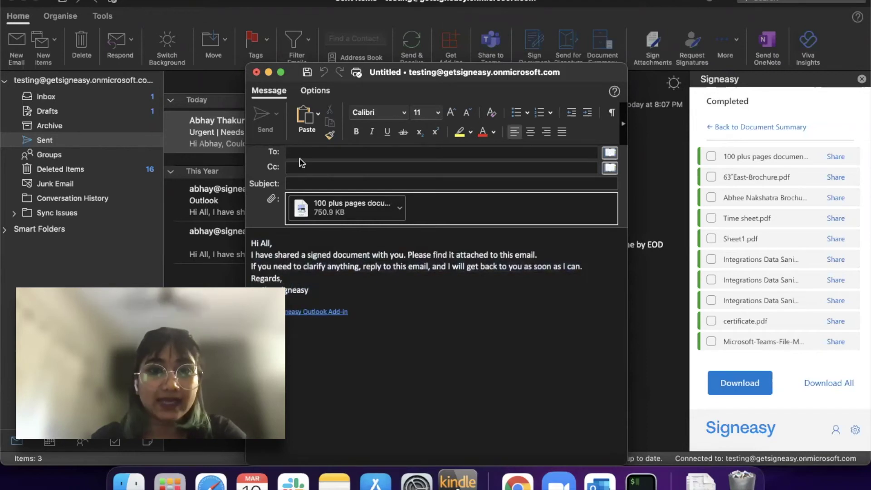
{"action": "left_click", "coordinate": [300, 157]}
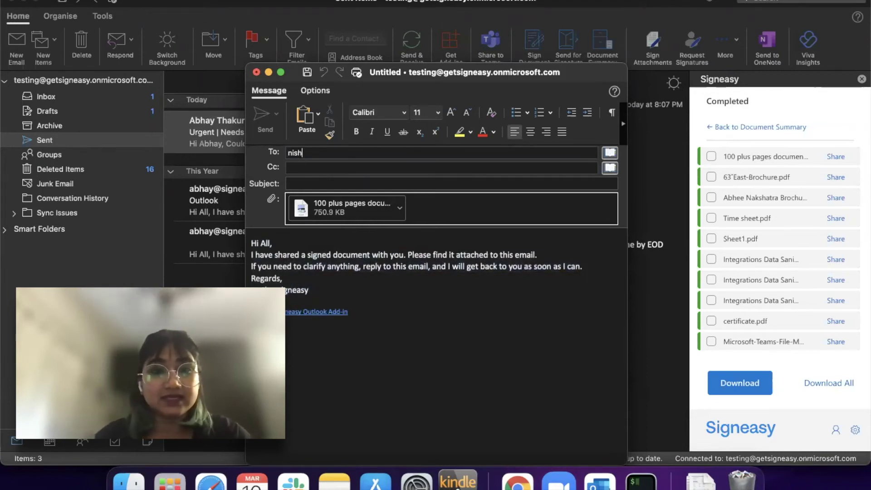
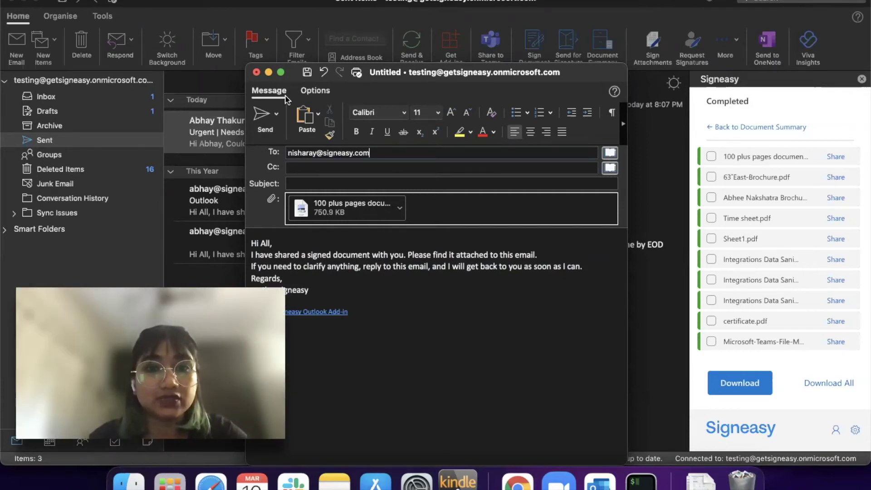
Send the message without a subject, then tick the first completed file in Signeasy.
{"action": "left_click", "coordinate": [262, 116]}
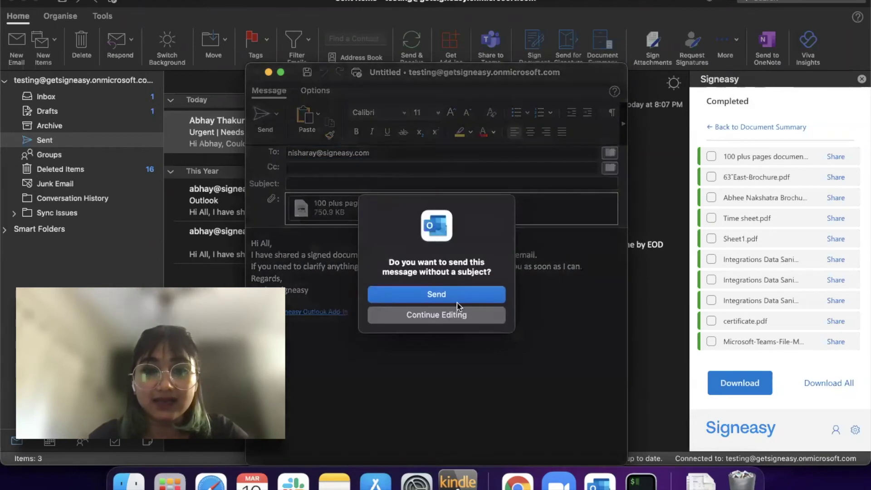
{"action": "left_click", "coordinate": [455, 293]}
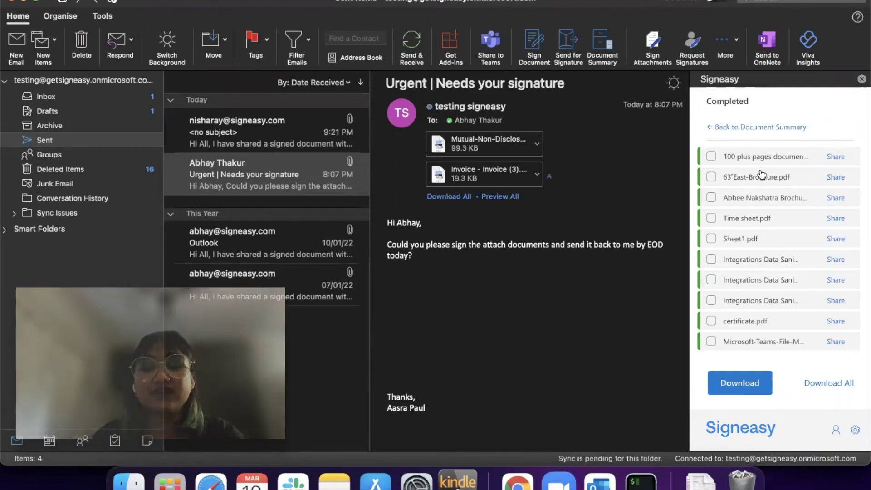
{"action": "left_click", "coordinate": [712, 156]}
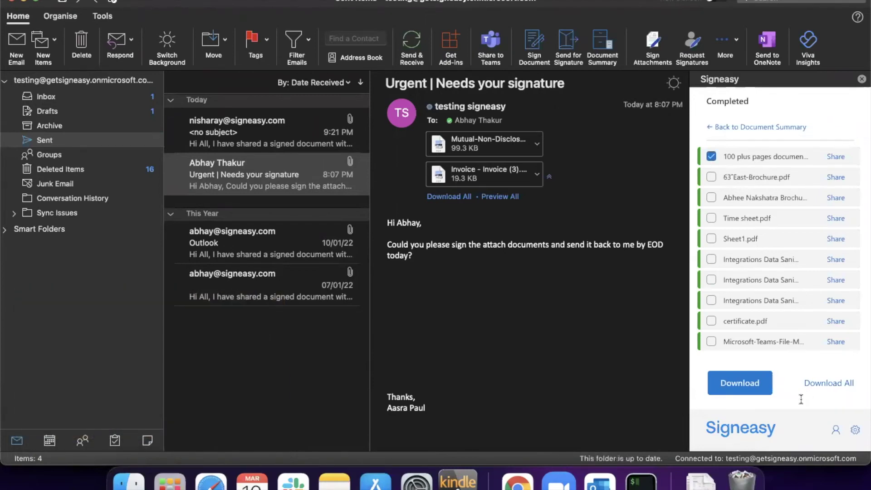
{"action": "scroll", "coordinate": [749, 370], "scroll_direction": "down", "scroll_amount": 2}
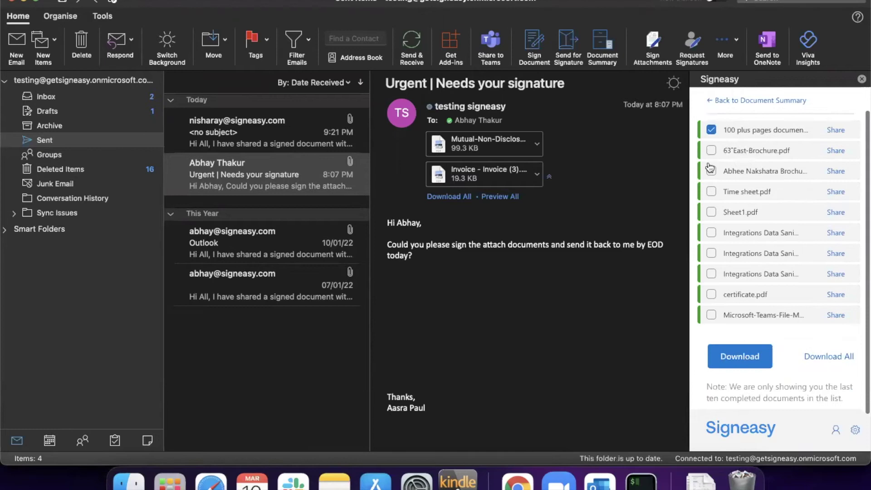
Tick and untick the completed files so none stay selected, then return to Document Summary.
{"action": "left_click", "coordinate": [711, 173]}
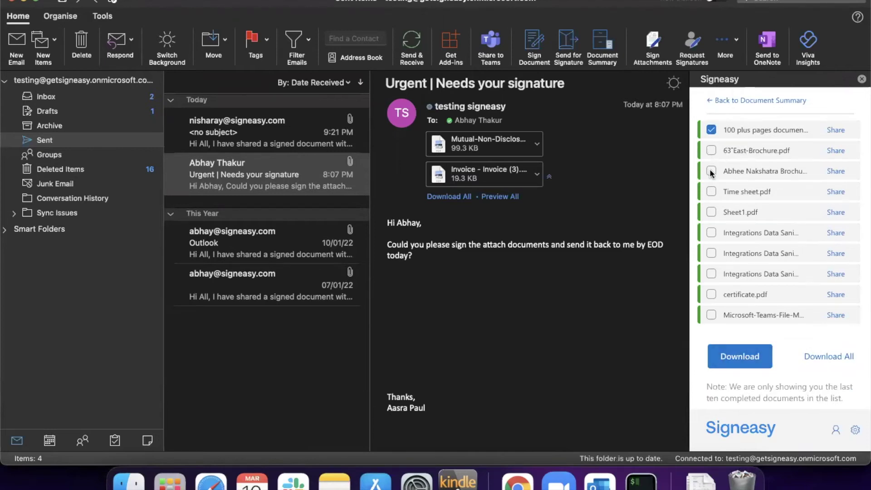
{"action": "left_click", "coordinate": [712, 150]}
{"action": "left_click", "coordinate": [712, 170]}
{"action": "left_click", "coordinate": [712, 150]}
{"action": "left_click", "coordinate": [712, 130]}
{"action": "scroll", "coordinate": [714, 129], "scroll_direction": "up", "scroll_amount": 2}
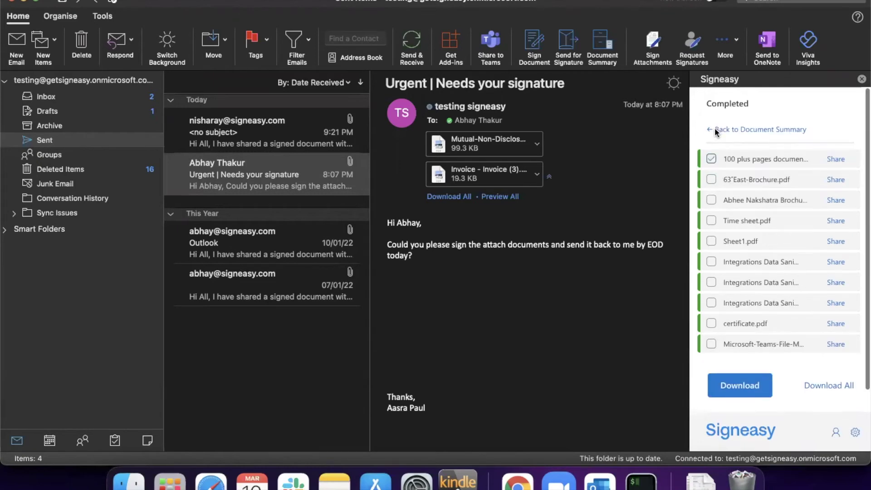
{"action": "left_click", "coordinate": [715, 129]}
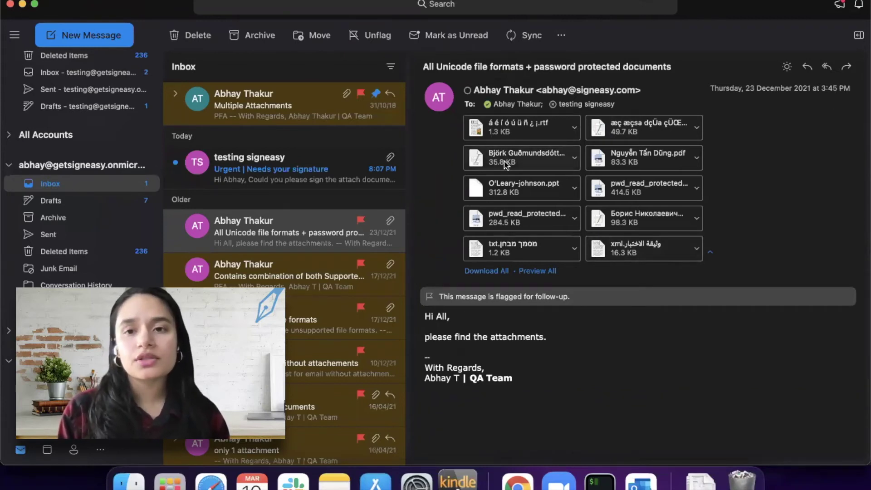
Sync the mailbox from the toolbar's extra actions menu.
{"action": "left_click", "coordinate": [562, 35]}
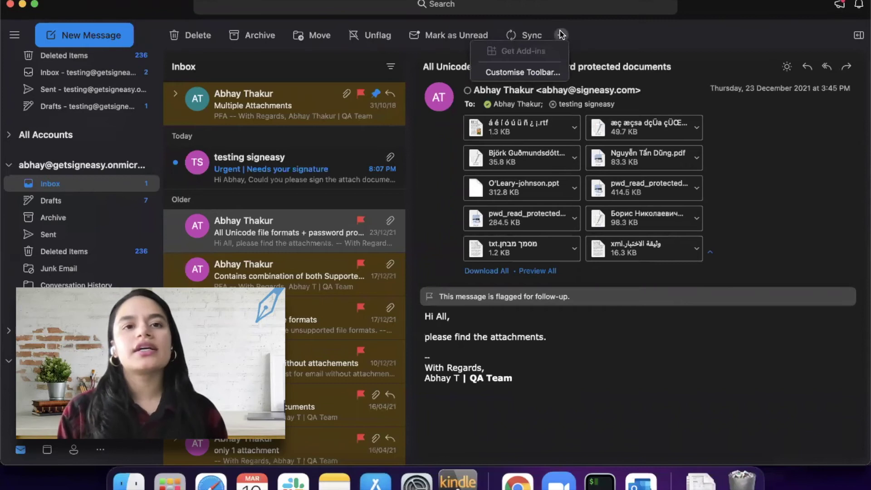
{"action": "left_click", "coordinate": [506, 35]}
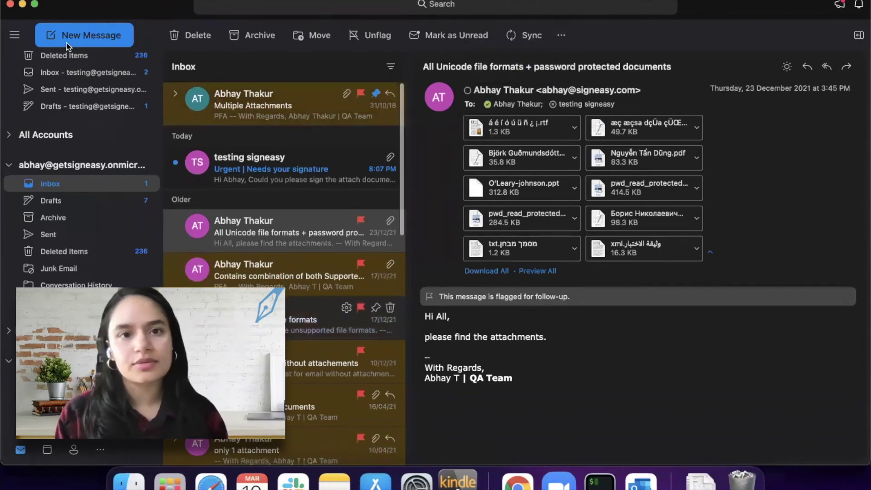
{"action": "scroll", "coordinate": [150, 233], "scroll_direction": "up", "scroll_amount": 5}
{"action": "scroll", "coordinate": [150, 234], "scroll_direction": "down", "scroll_amount": 2}
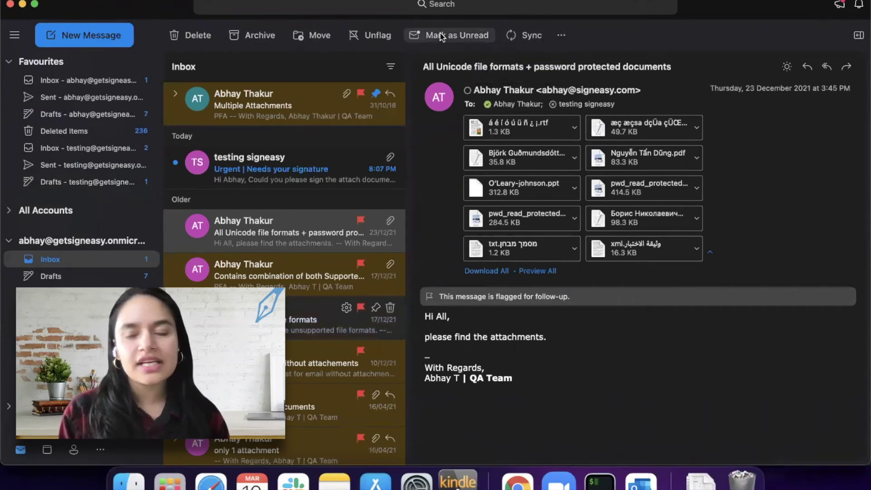
Open the QA team's message about mixed supported and unsupported file formats.
{"action": "left_click", "coordinate": [562, 35]}
{"action": "left_click", "coordinate": [563, 38]}
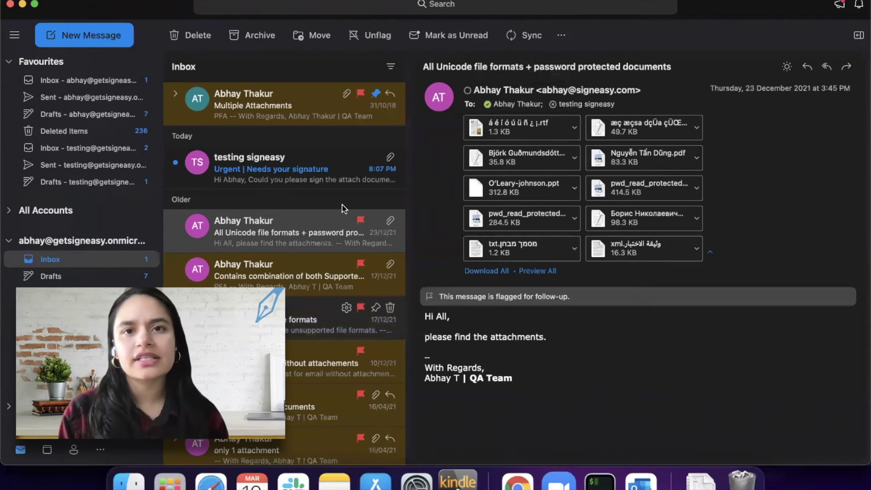
{"action": "left_click", "coordinate": [280, 277]}
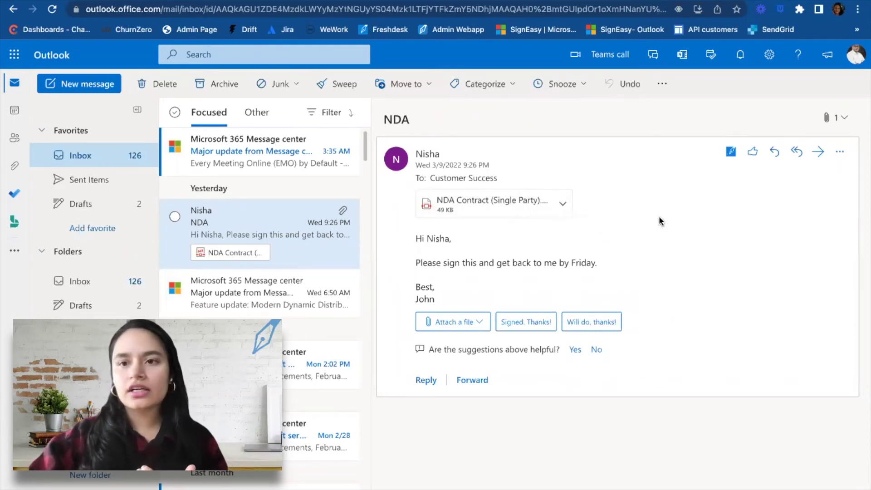
Launch Get Add-ins from the email's More actions menu to browse Editor's Choice add-ins.
{"action": "left_click", "coordinate": [840, 157]}
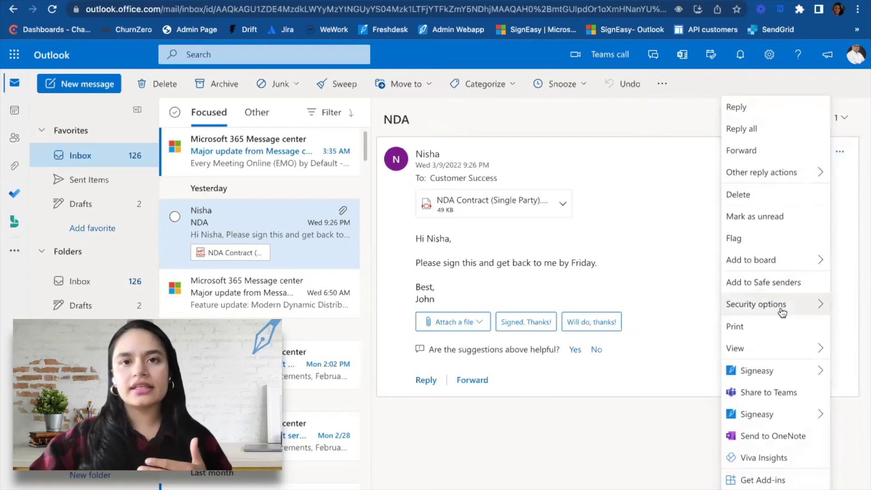
{"action": "mouse_move", "coordinate": [783, 311]}
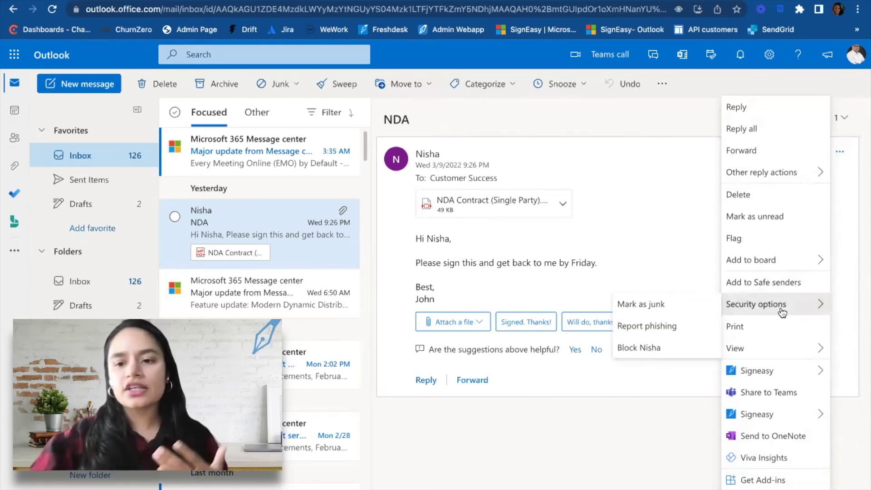
{"action": "left_click", "coordinate": [767, 481]}
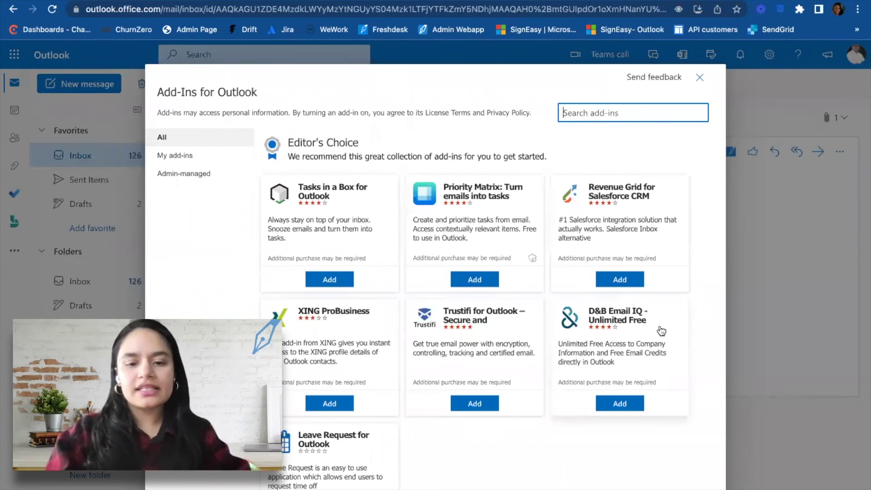
Search the add-in store for 'signeasy', confirm it shows Added, and check My add-ins.
{"action": "type", "text": "signeasy"}
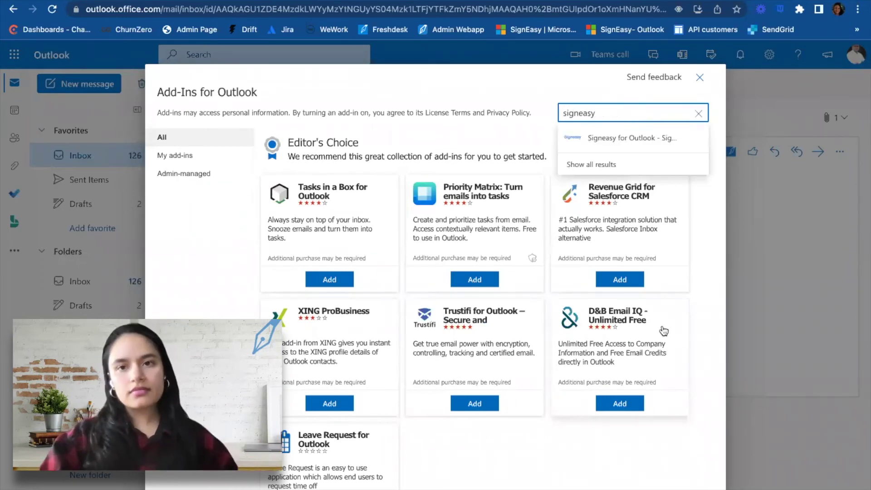
{"action": "left_click", "coordinate": [611, 165]}
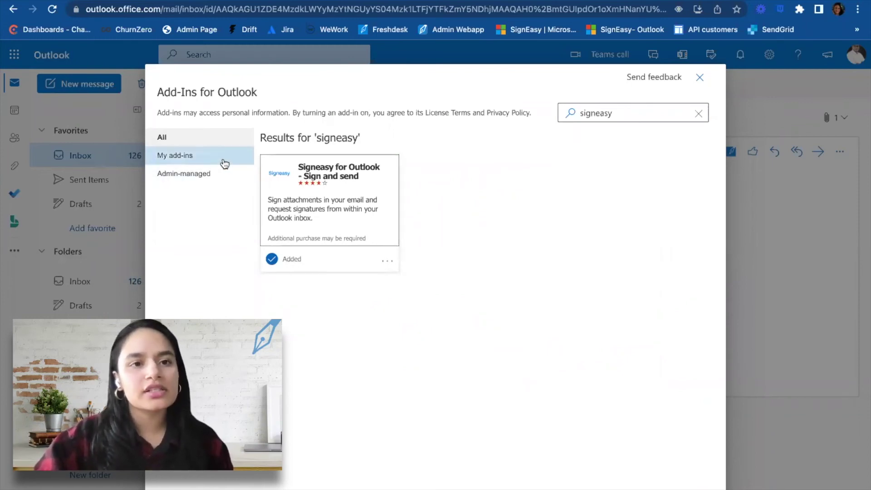
{"action": "left_click", "coordinate": [183, 162]}
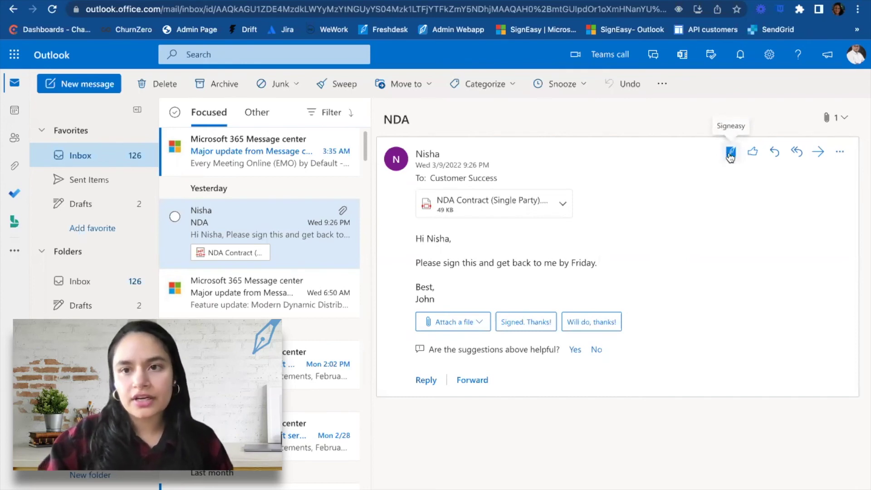
Choose Sign Document from the Signeasy toolbar icon to list the NDA Contract attachment.
{"action": "left_click", "coordinate": [731, 154]}
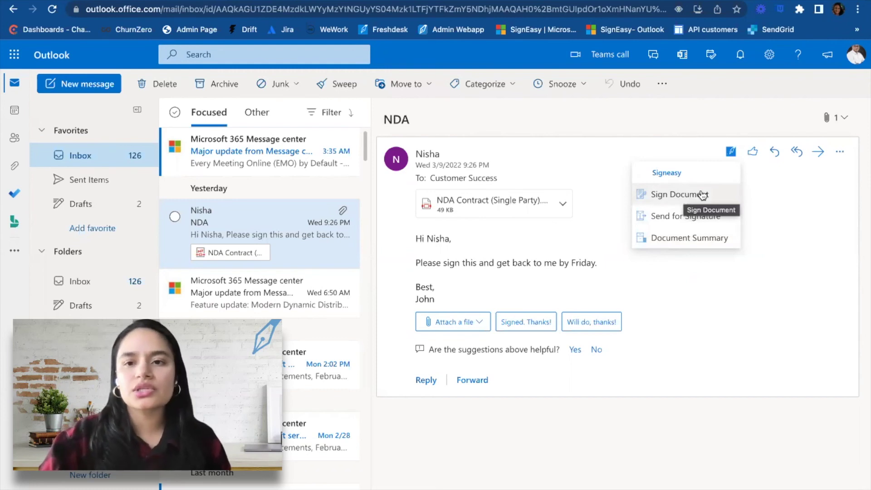
{"action": "left_click", "coordinate": [704, 195]}
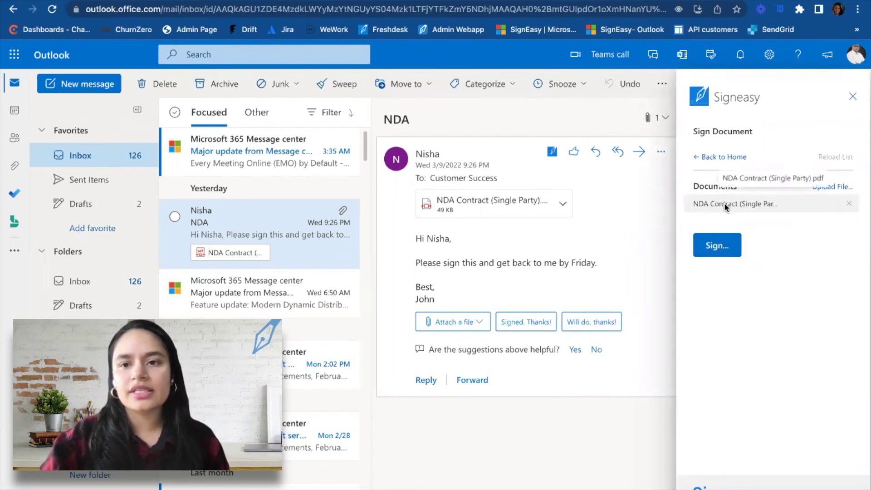
Open the NDA Contract in Signeasy's signing window, allowing the pop-up, and scroll to page 2.
{"action": "left_click", "coordinate": [719, 248]}
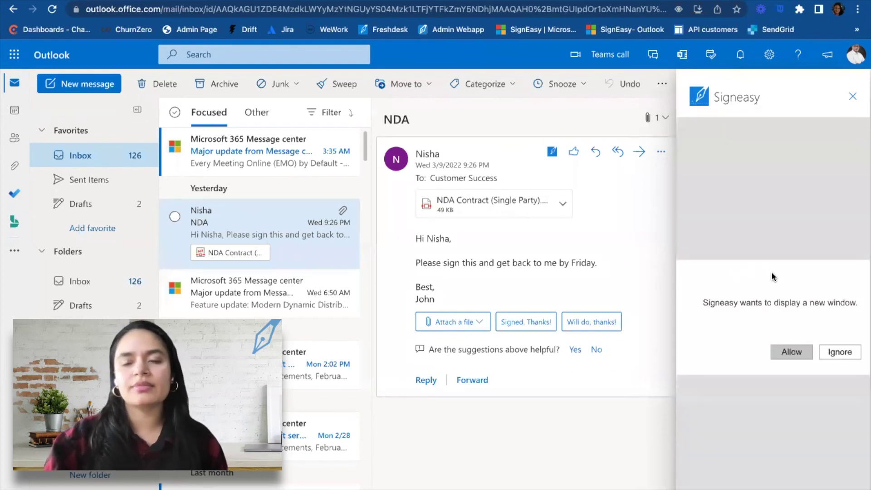
{"action": "left_click", "coordinate": [792, 355]}
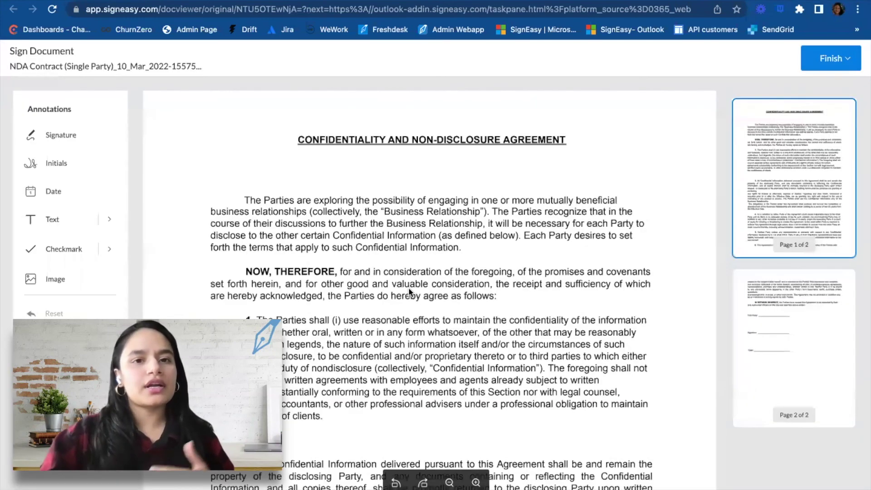
{"action": "scroll", "coordinate": [408, 290], "scroll_direction": "down", "scroll_amount": 15}
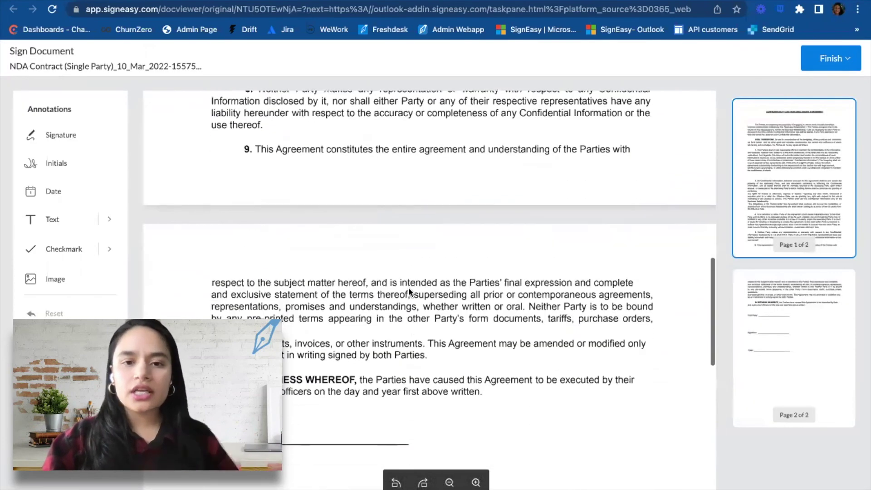
{"action": "scroll", "coordinate": [409, 292], "scroll_direction": "down", "scroll_amount": 1}
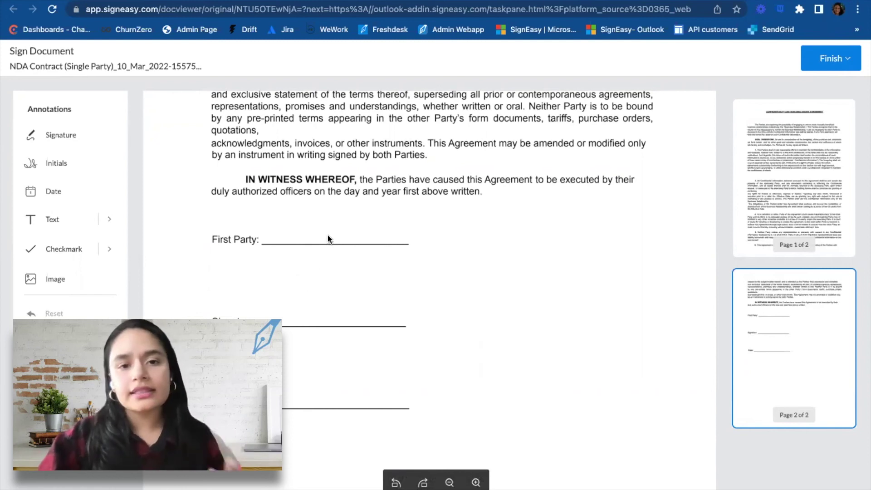
Type the signer's full name on the First Party line with the Text tool.
{"action": "left_click", "coordinate": [59, 221]}
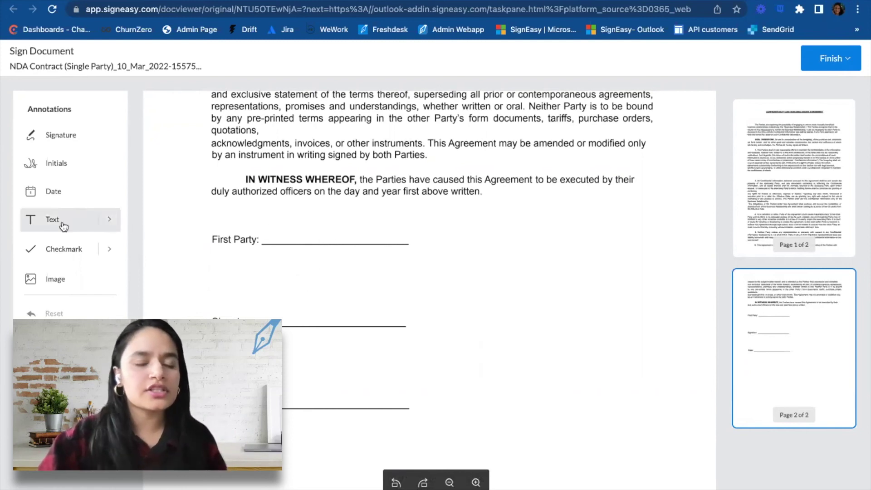
{"action": "left_click", "coordinate": [268, 235]}
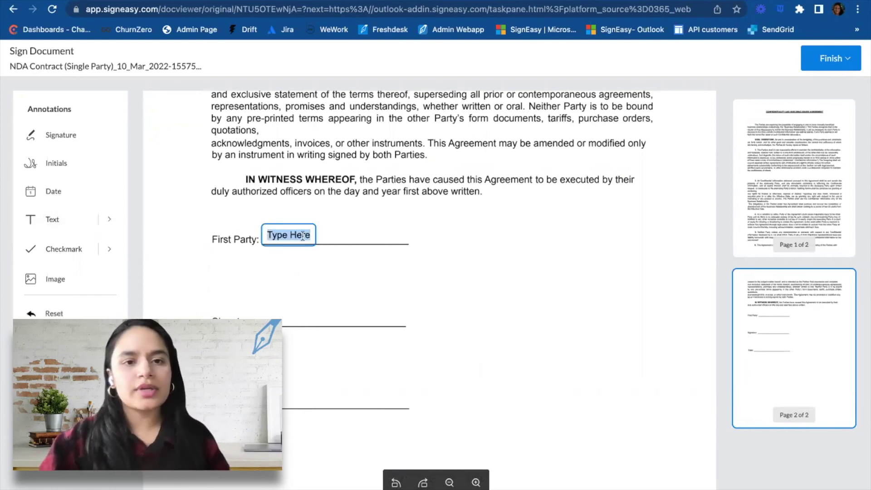
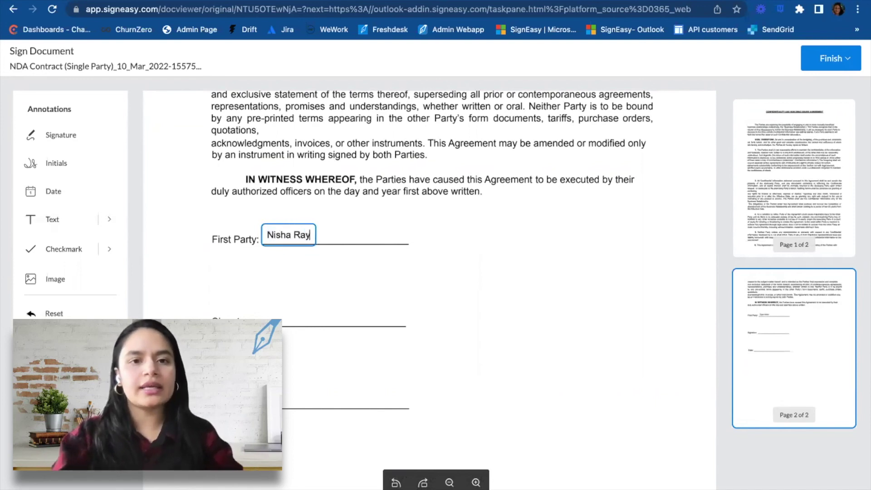
{"action": "left_click", "coordinate": [315, 230]}
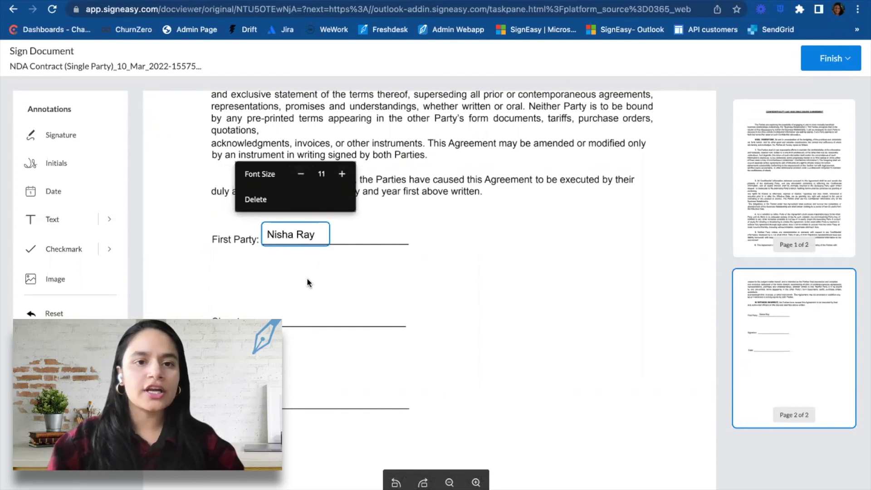
{"action": "left_click", "coordinate": [284, 320]}
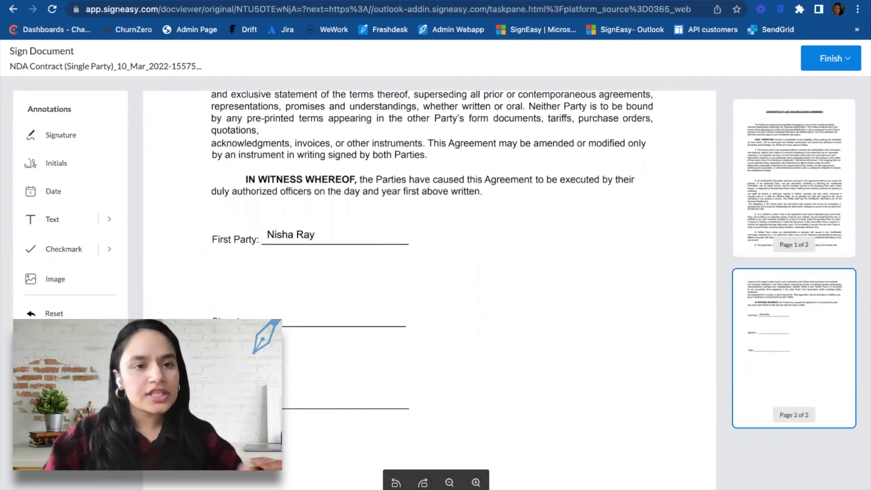
Place a newly hand-drawn signature on the signature line and resize it.
{"action": "left_click", "coordinate": [65, 141]}
{"action": "left_click", "coordinate": [304, 319]}
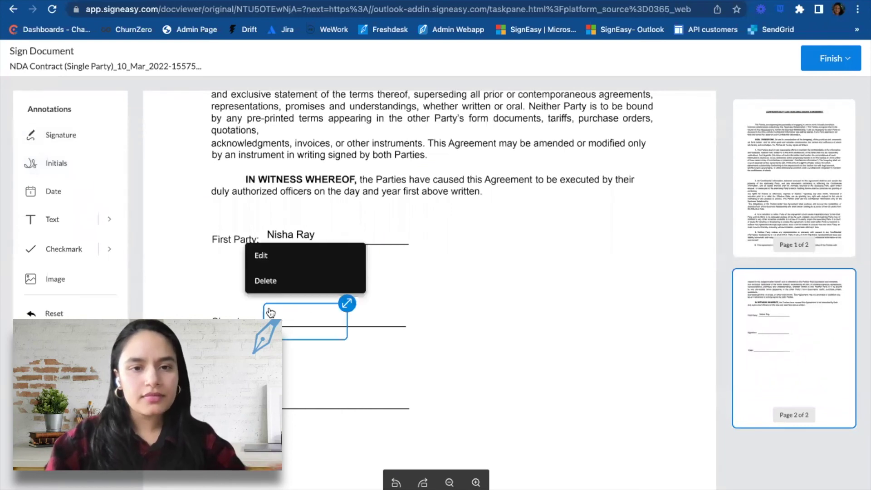
{"action": "left_click", "coordinate": [294, 258]}
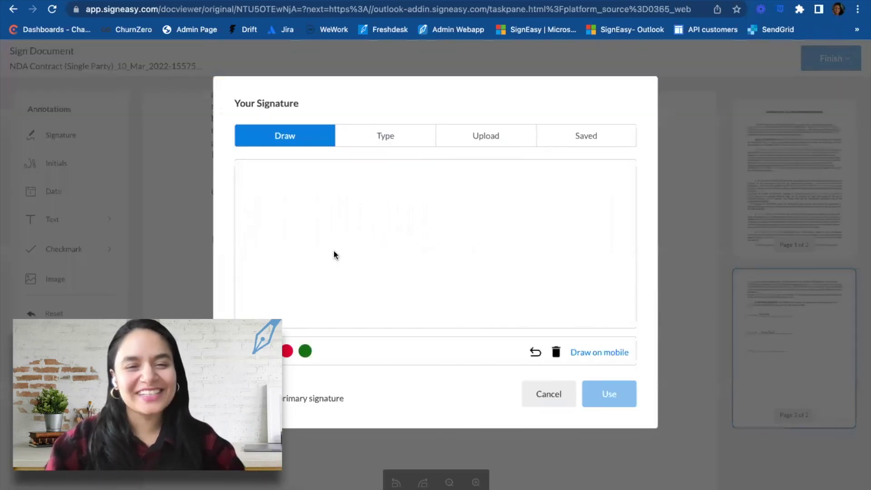
{"action": "mouse_move", "coordinate": [334, 251]}
{"action": "left_mouse_down"}
{"action": "mouse_move", "coordinate": [385, 237]}
{"action": "mouse_move", "coordinate": [451, 299]}
{"action": "mouse_move", "coordinate": [317, 292]}
{"action": "mouse_move", "coordinate": [383, 259]}
{"action": "left_mouse_up"}
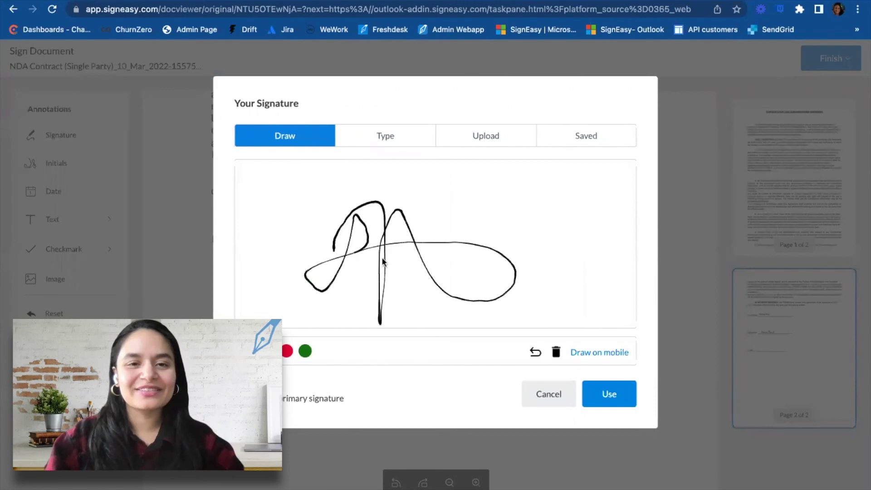
{"action": "left_click", "coordinate": [608, 394]}
{"action": "mouse_move", "coordinate": [344, 287]}
{"action": "left_mouse_down"}
{"action": "mouse_move", "coordinate": [371, 268]}
{"action": "mouse_move", "coordinate": [337, 290]}
{"action": "mouse_move", "coordinate": [336, 310]}
{"action": "mouse_move", "coordinate": [327, 303]}
{"action": "left_mouse_up"}
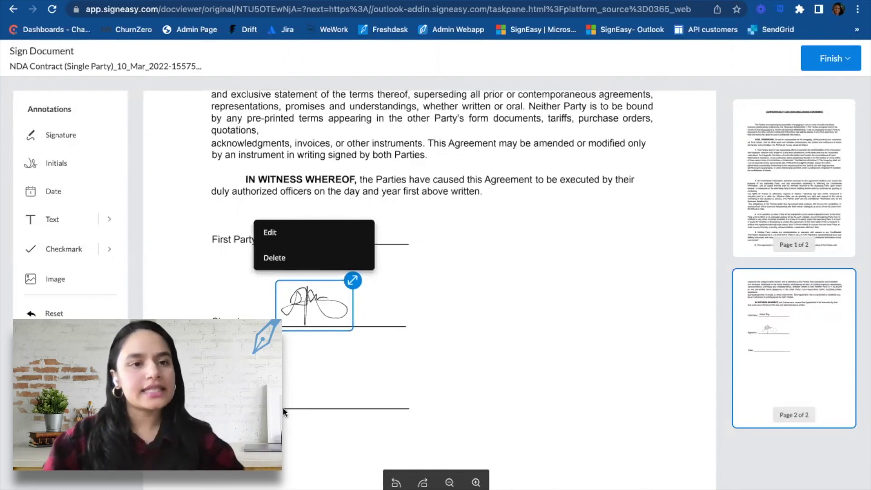
Drop a 2022 date onto the bottom date line of page 2 and commit it.
{"action": "mouse_move", "coordinate": [67, 196]}
{"action": "left_mouse_down"}
{"action": "mouse_move", "coordinate": [247, 316]}
{"action": "mouse_move", "coordinate": [272, 398]}
{"action": "left_mouse_up"}
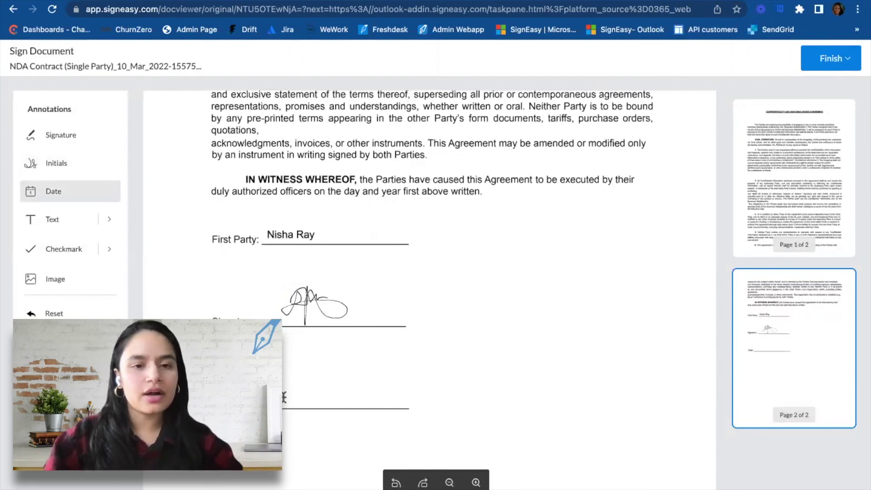
{"action": "left_click", "coordinate": [355, 401]}
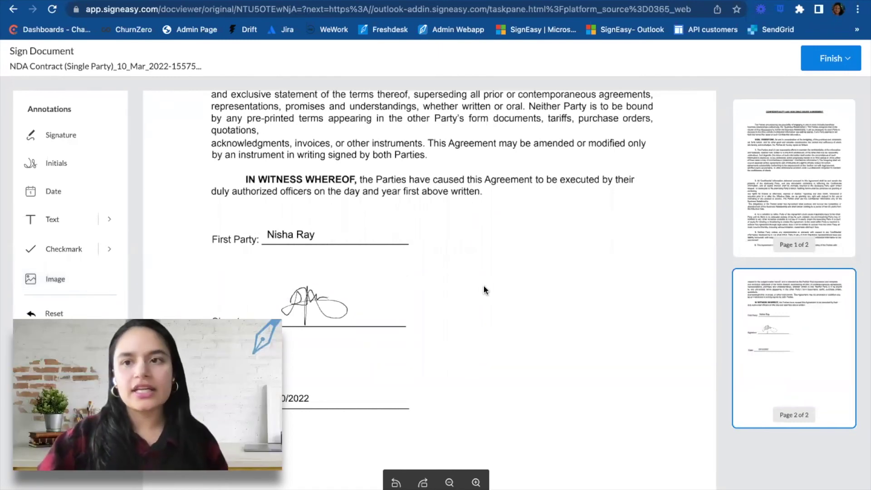
{"action": "left_click", "coordinate": [814, 65]}
Complete the NDA Contract through the Finish menu's 'Finish using eSign' option.
{"action": "left_click", "coordinate": [814, 65]}
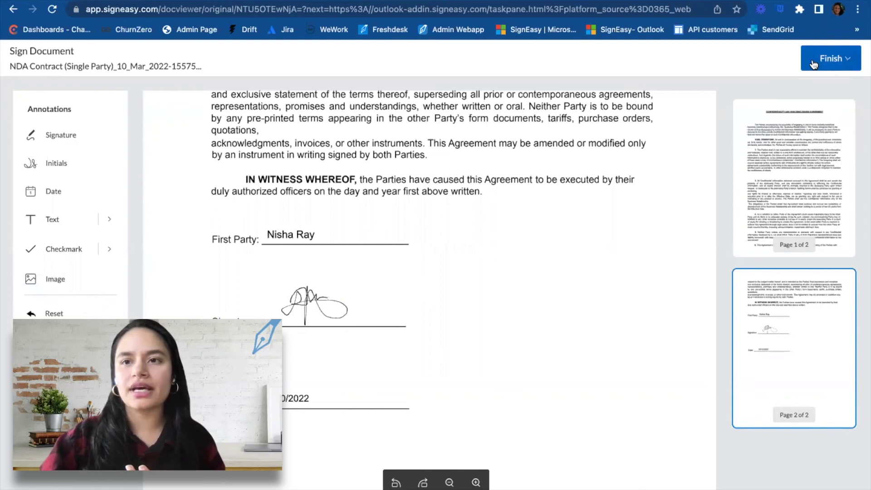
{"action": "left_click", "coordinate": [819, 60]}
{"action": "left_click", "coordinate": [834, 59]}
{"action": "left_click", "coordinate": [832, 59]}
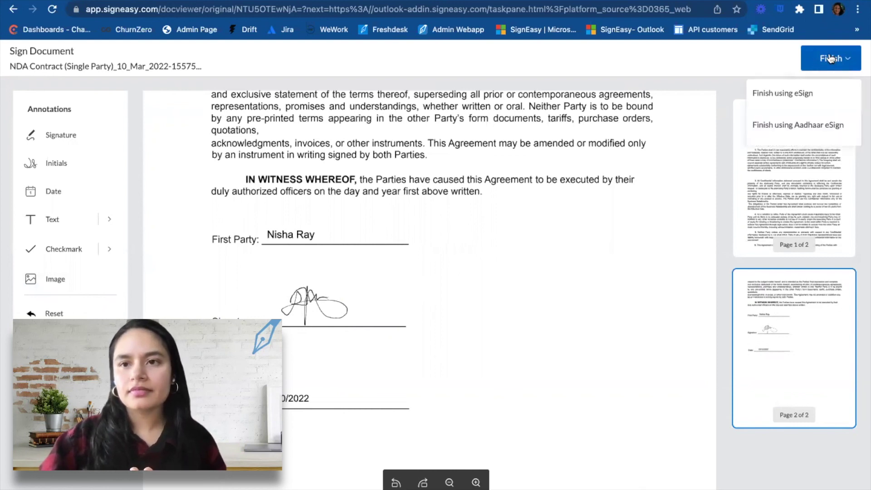
{"action": "left_click", "coordinate": [800, 95]}
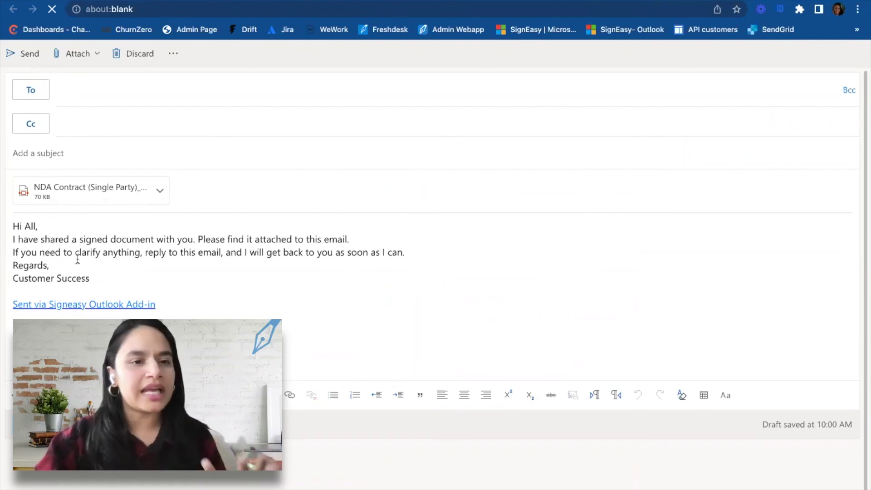
Place the cursor in the To field of the draft carrying the signed NDA Contract.
{"action": "left_click", "coordinate": [102, 93]}
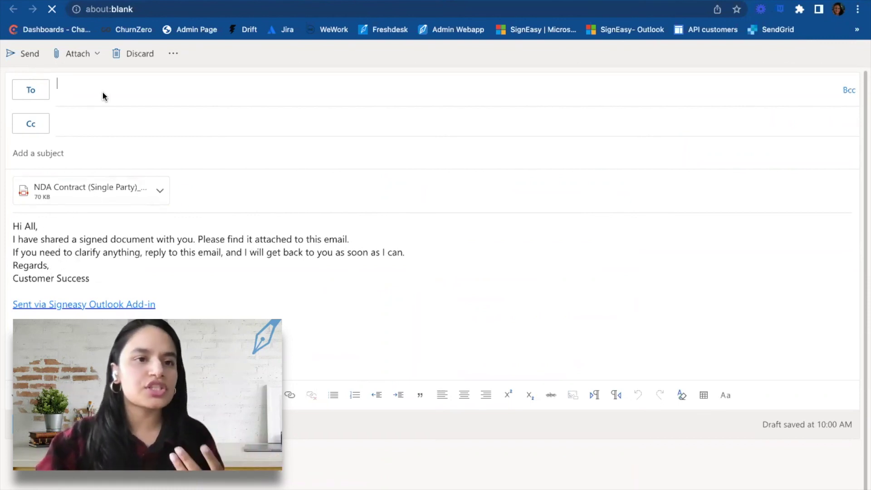